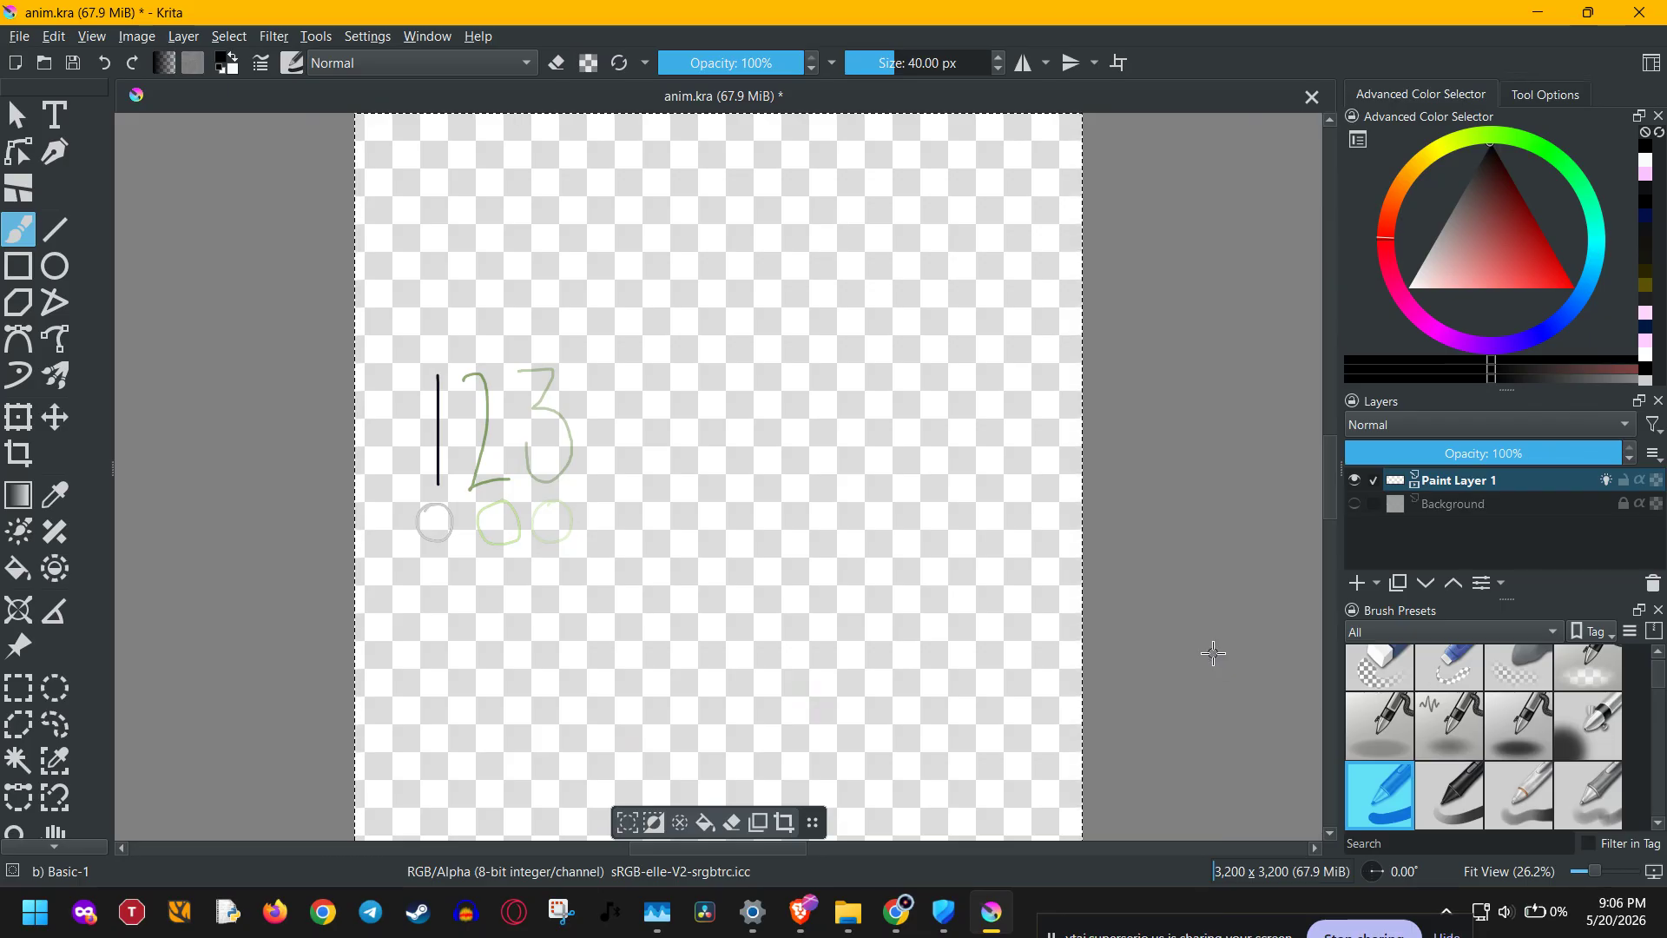
Open Save As for anim.kra and examine the available folders and the list of file formats.
mouse_move(844, 927)
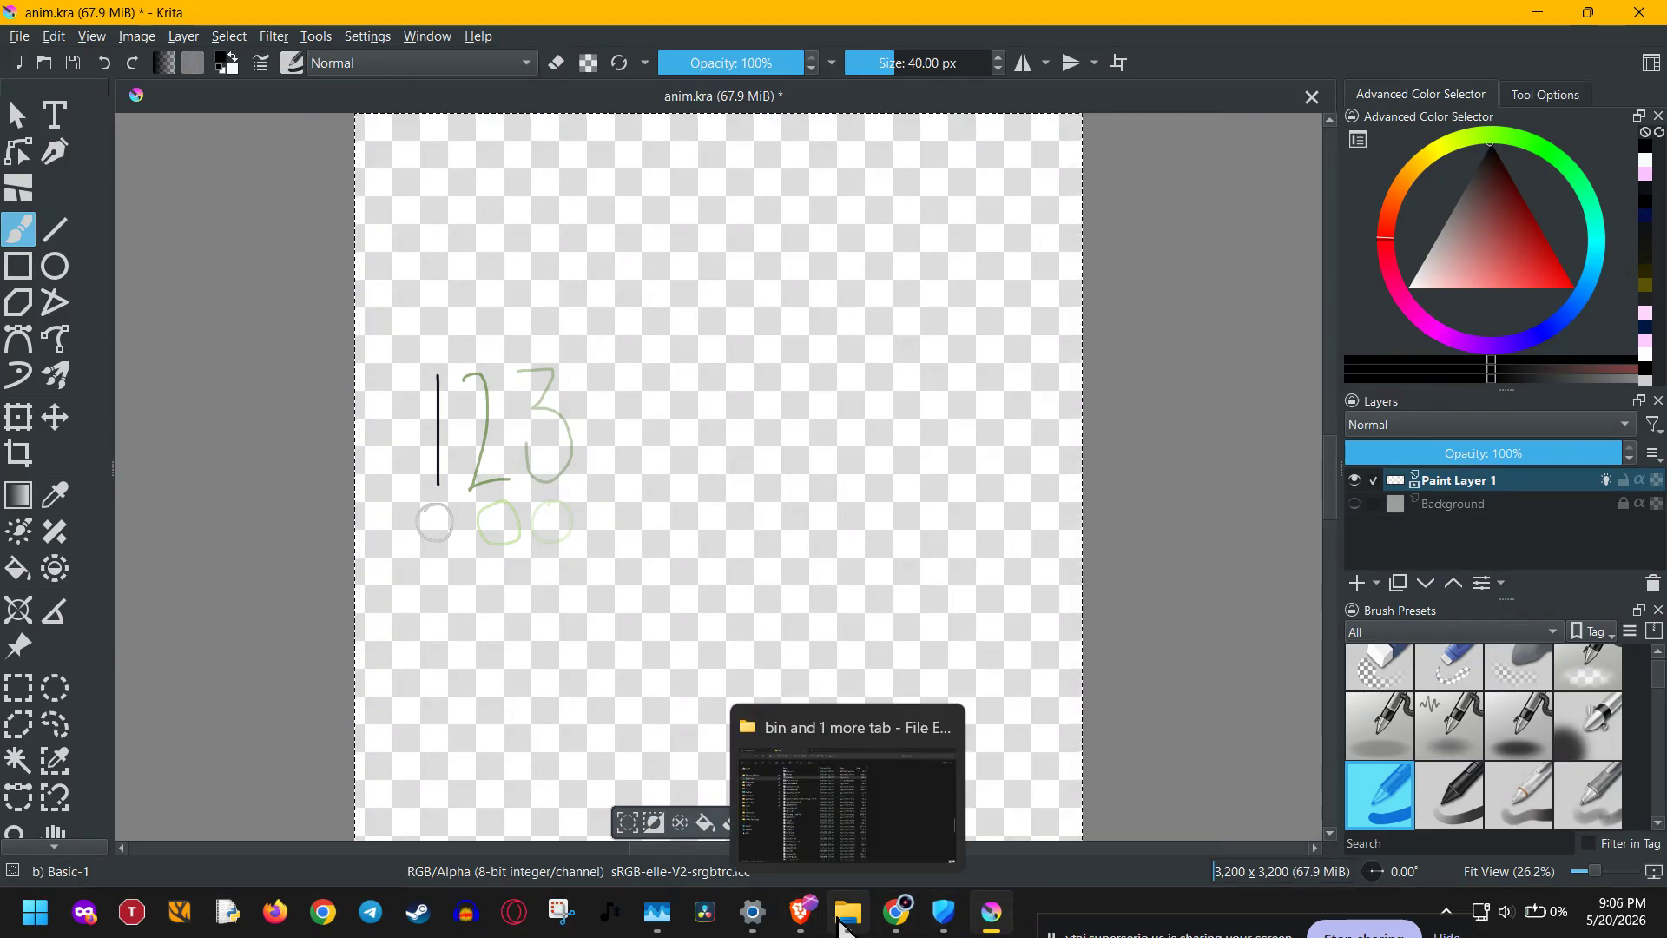
left_click(26, 37)
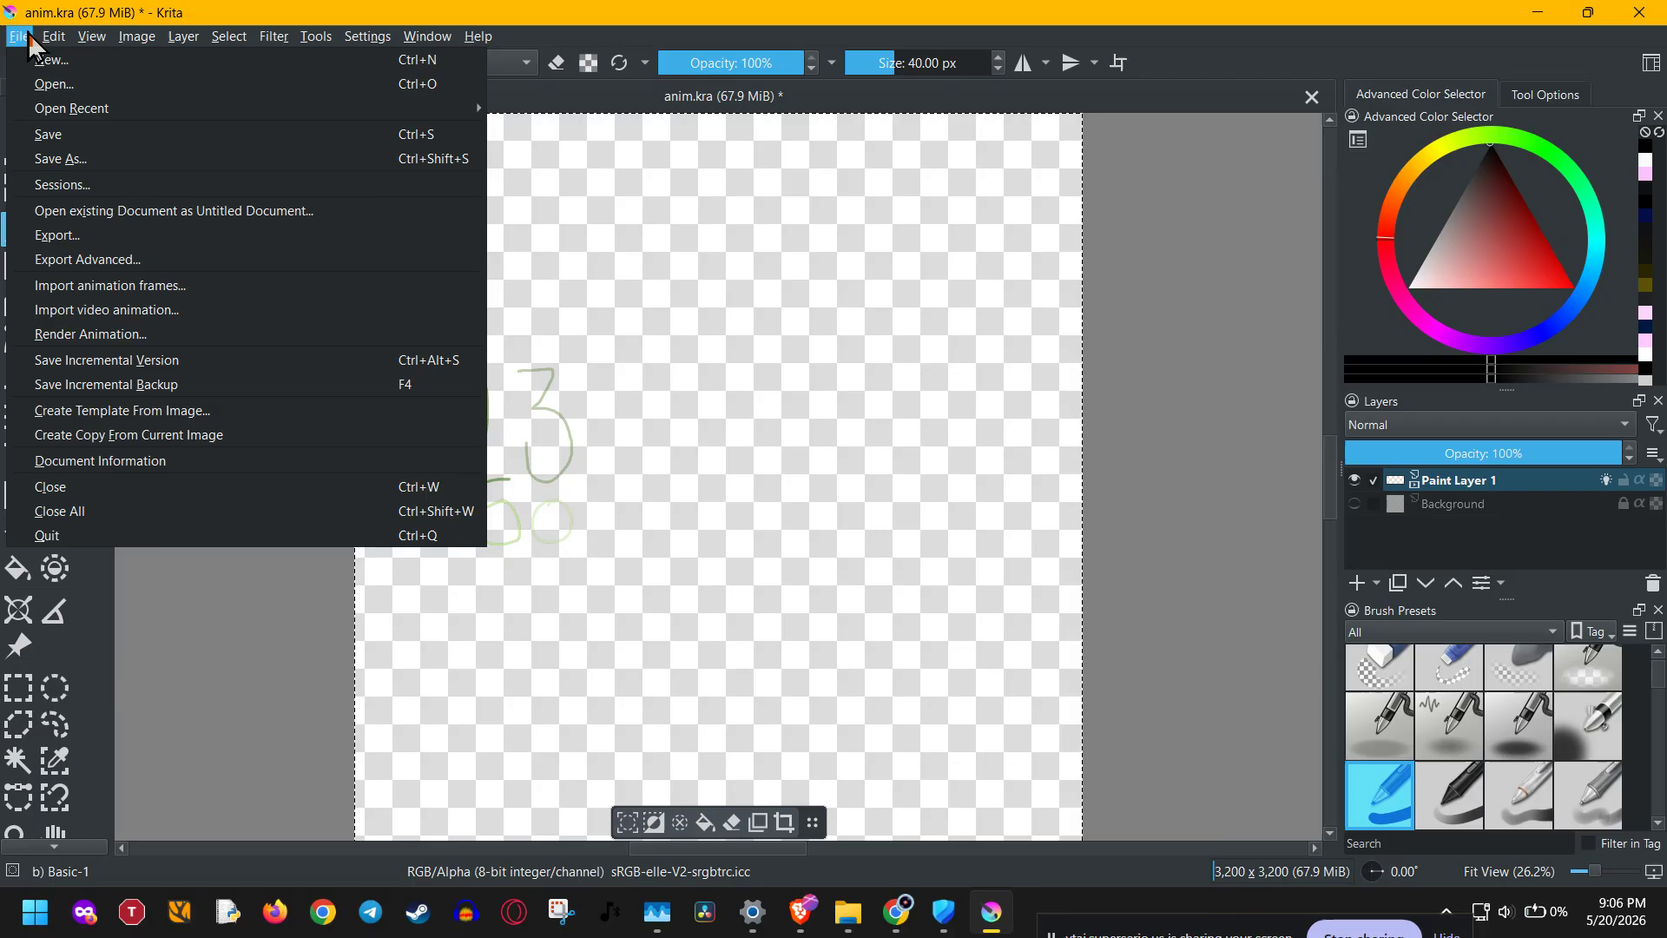
left_click(46, 163)
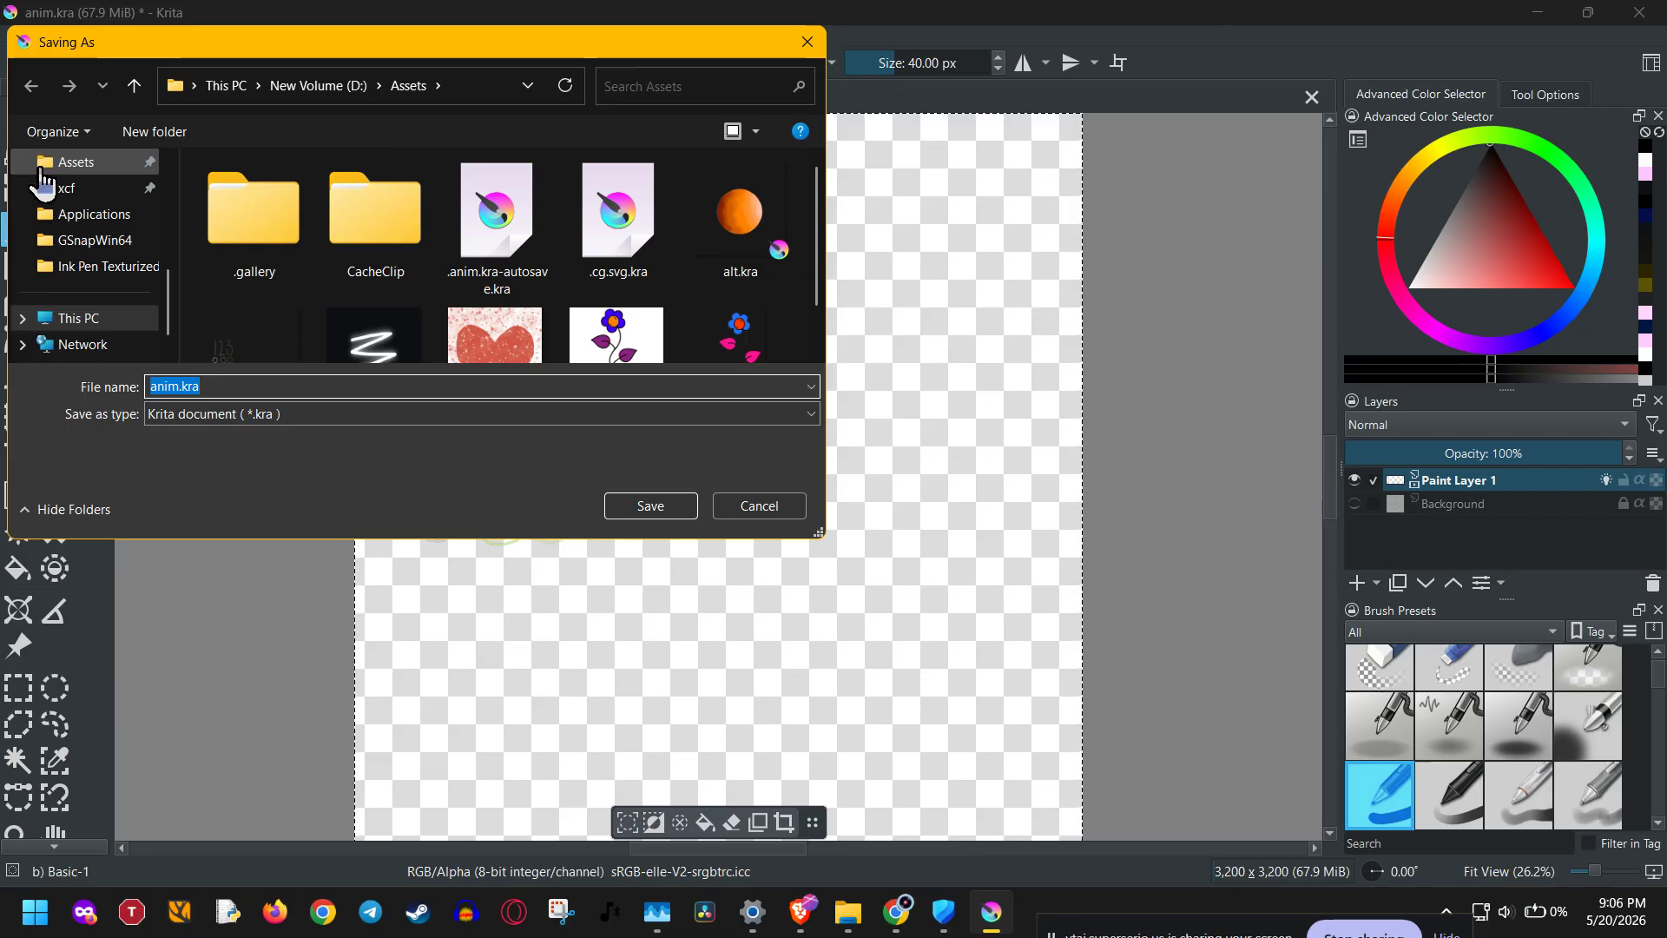
scroll(32, 241, "up", 3)
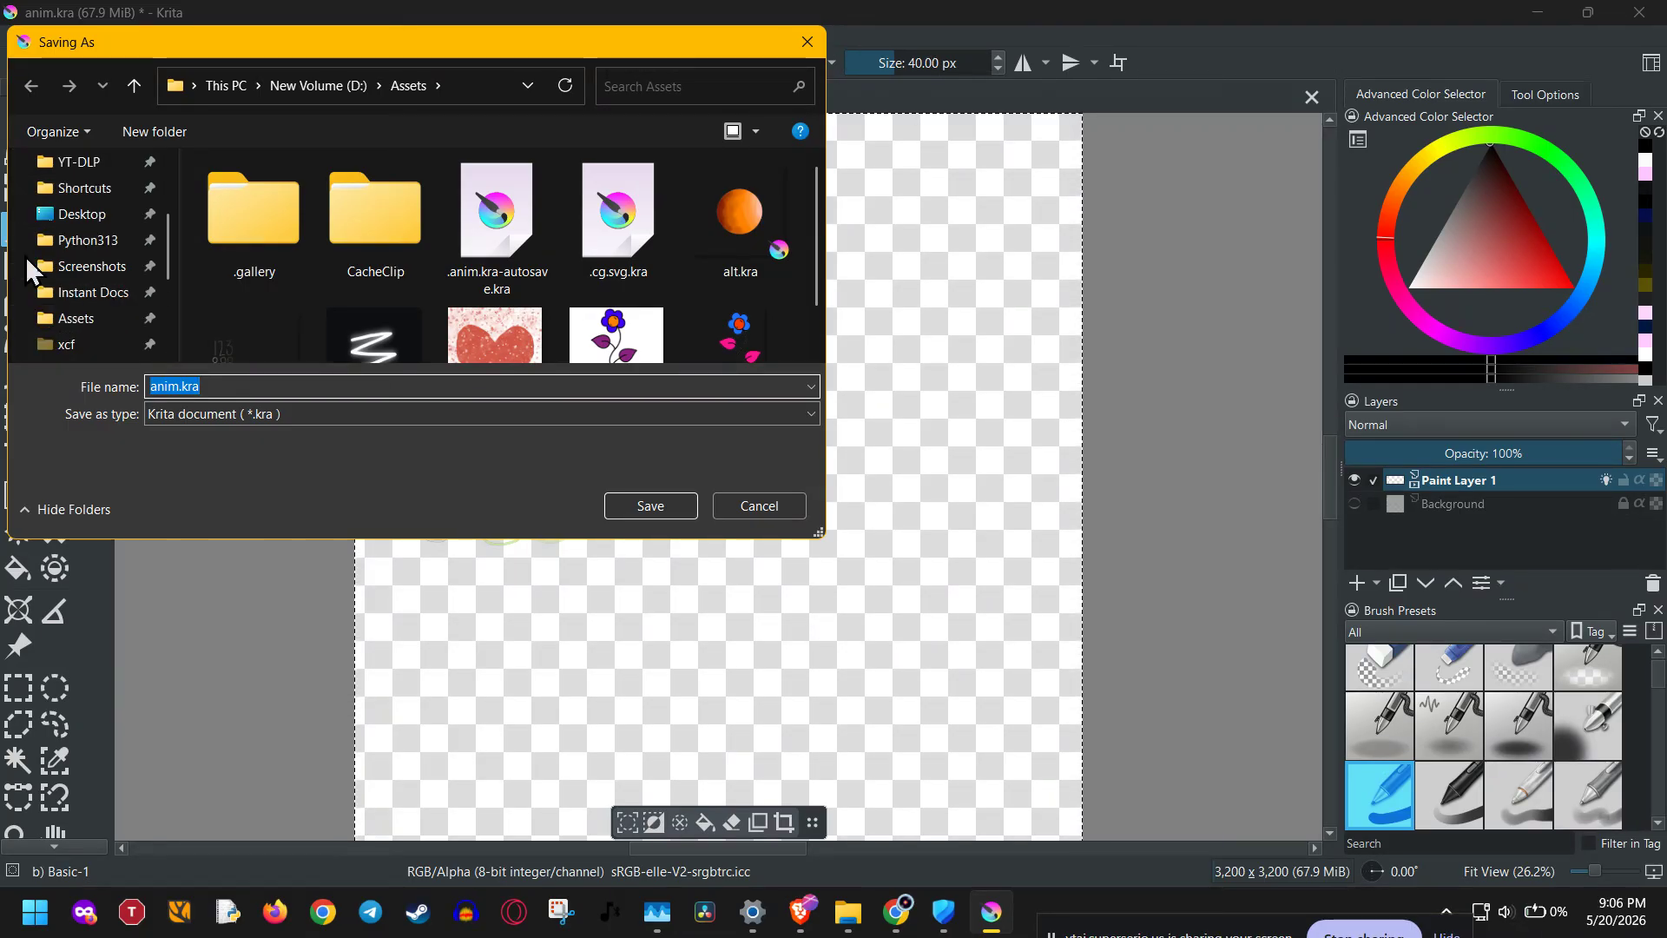
scroll(32, 271, "up", 2)
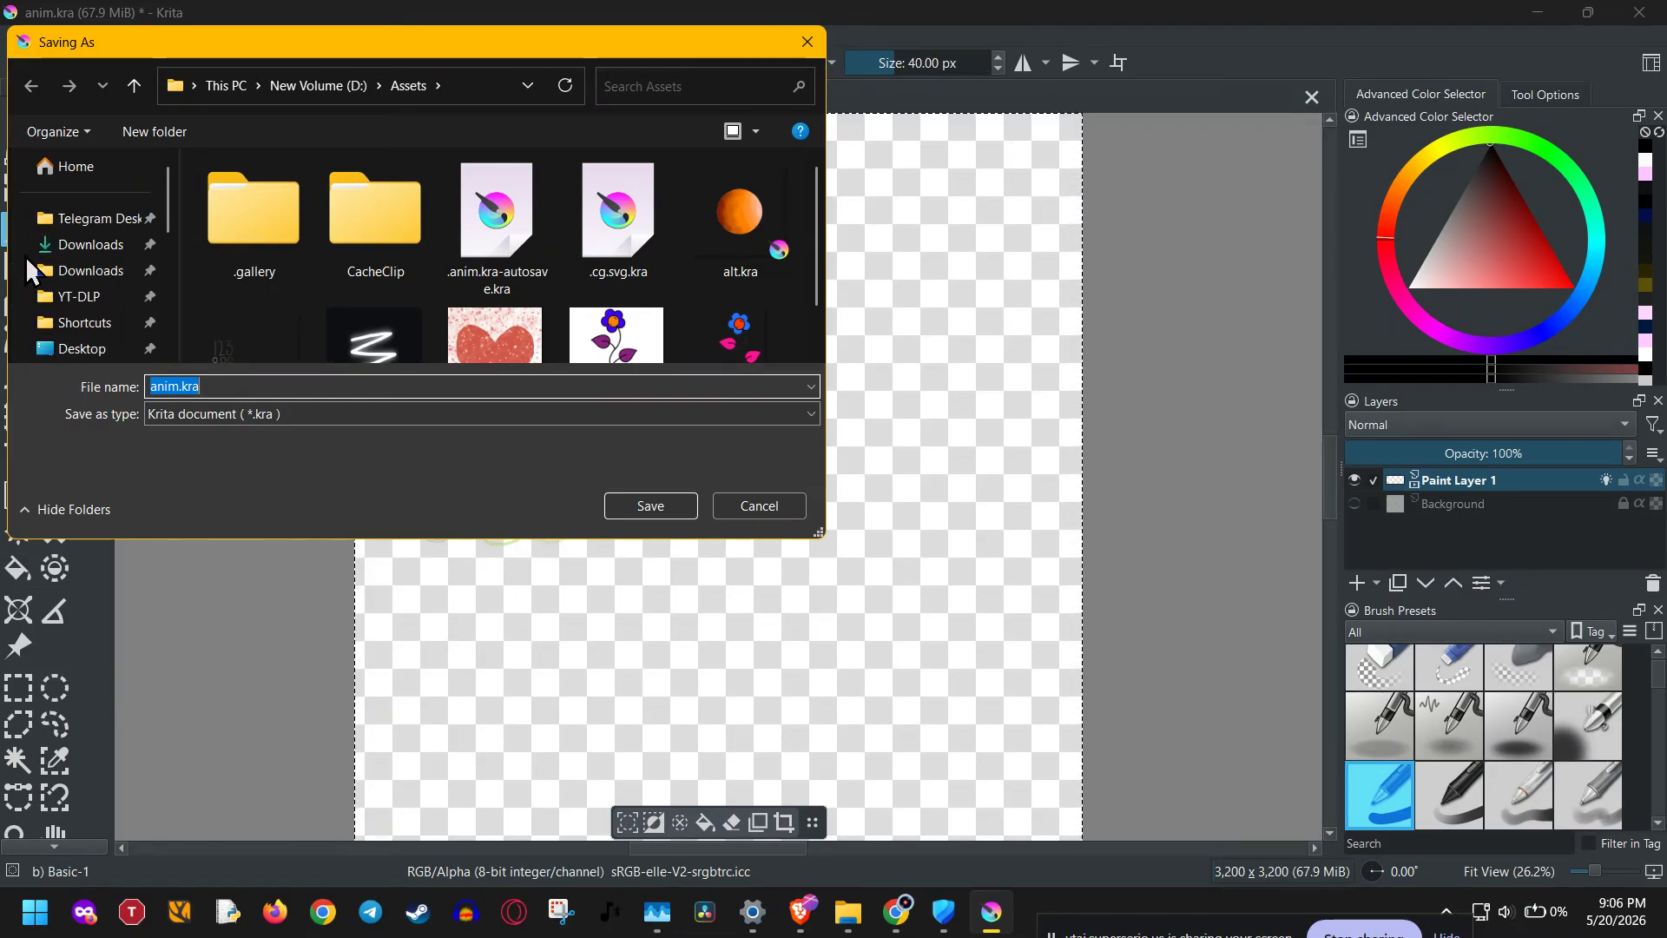
scroll(32, 271, "down", 2)
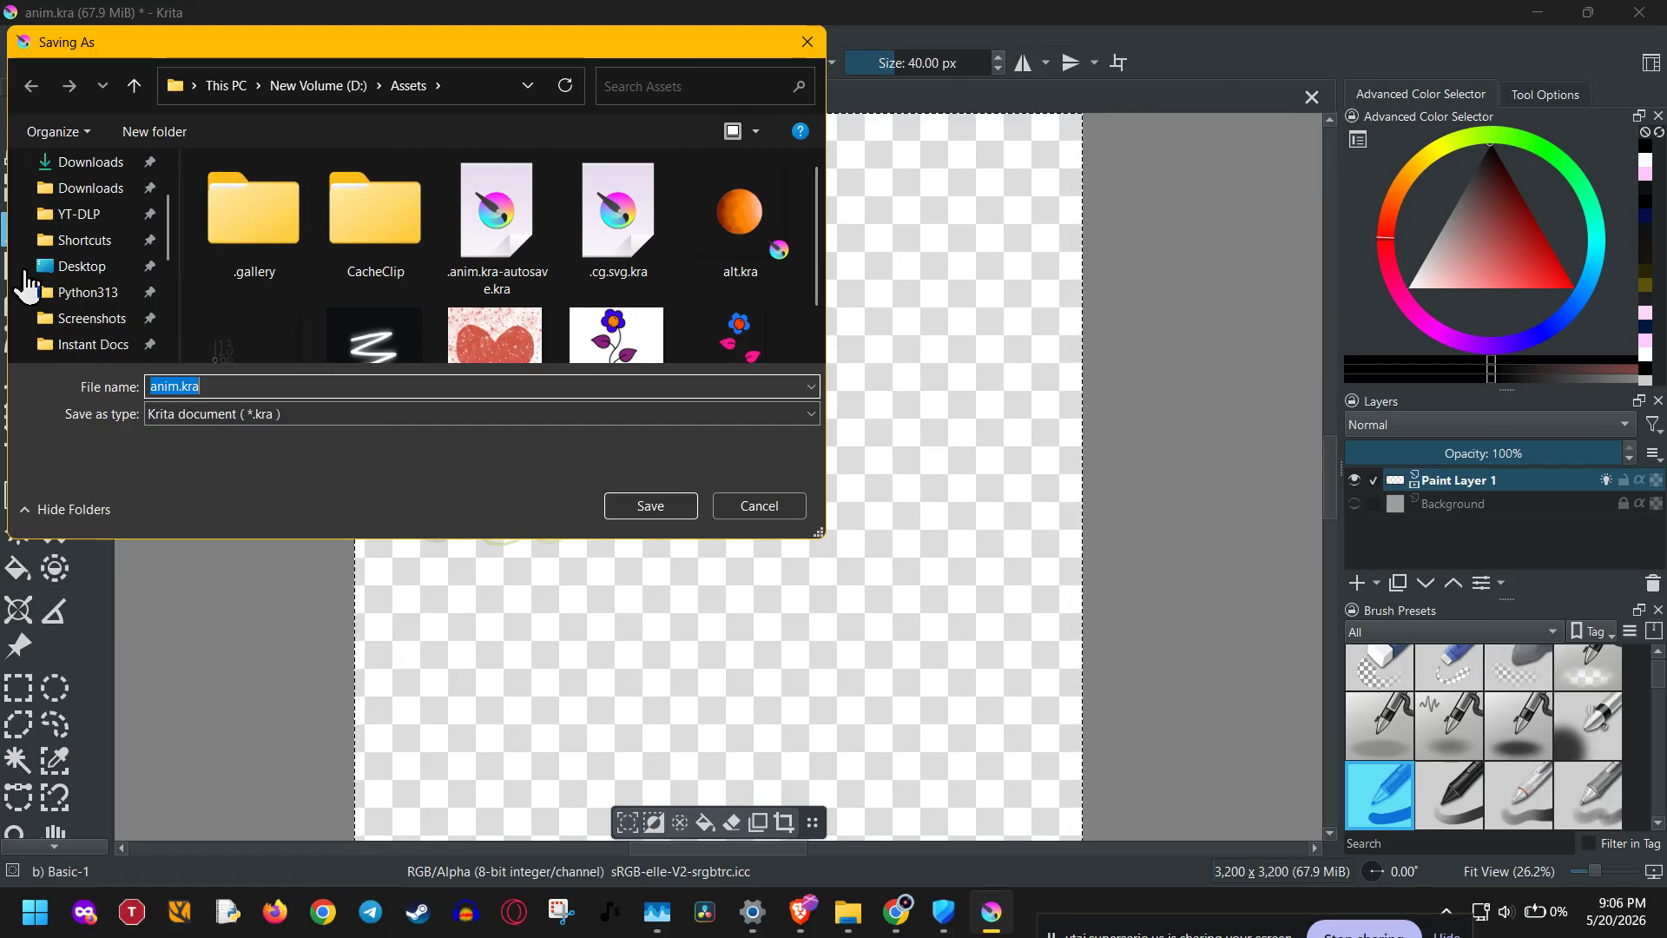
left_click(323, 414)
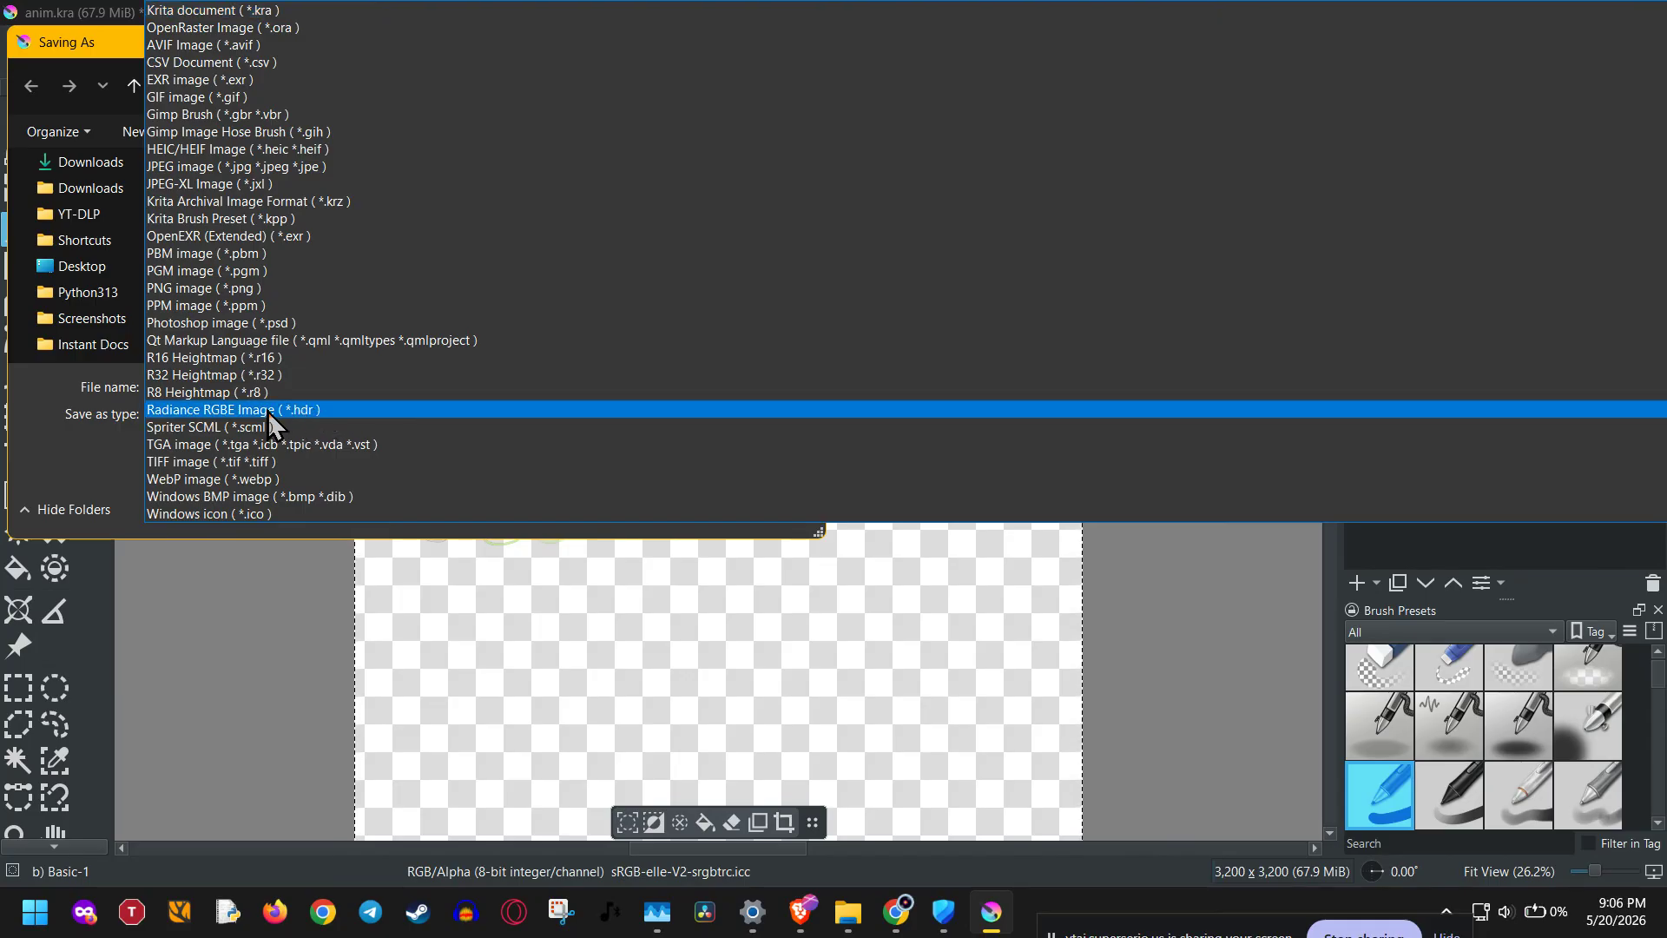
scroll(170, 482, "down", 1)
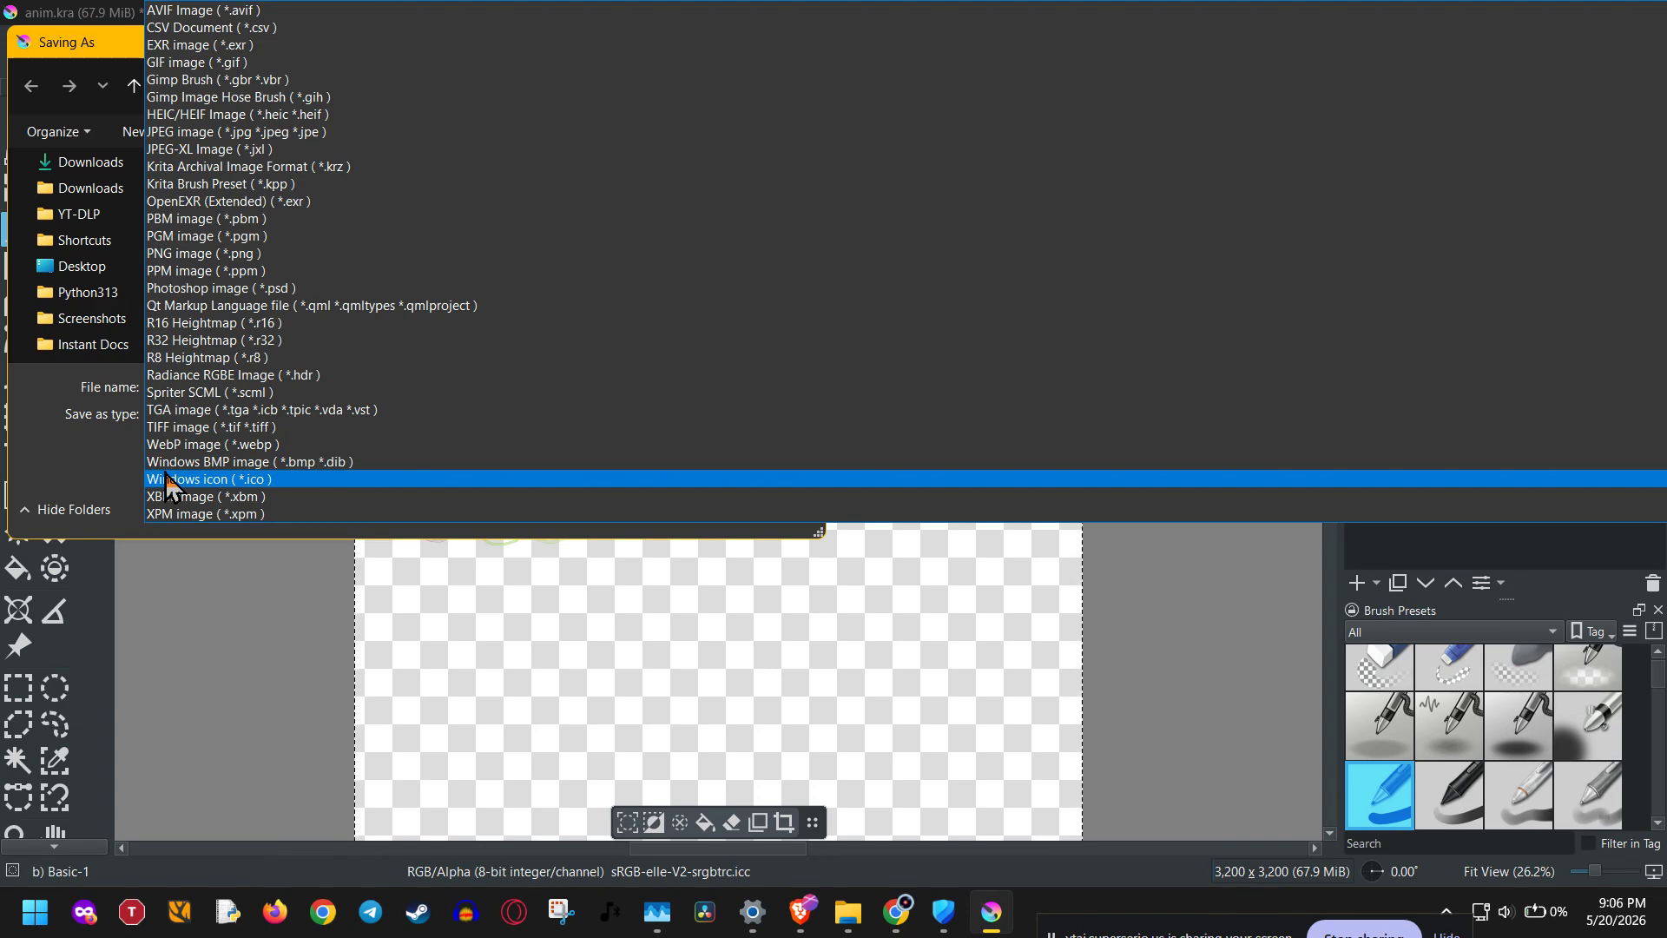
left_click(65, 455)
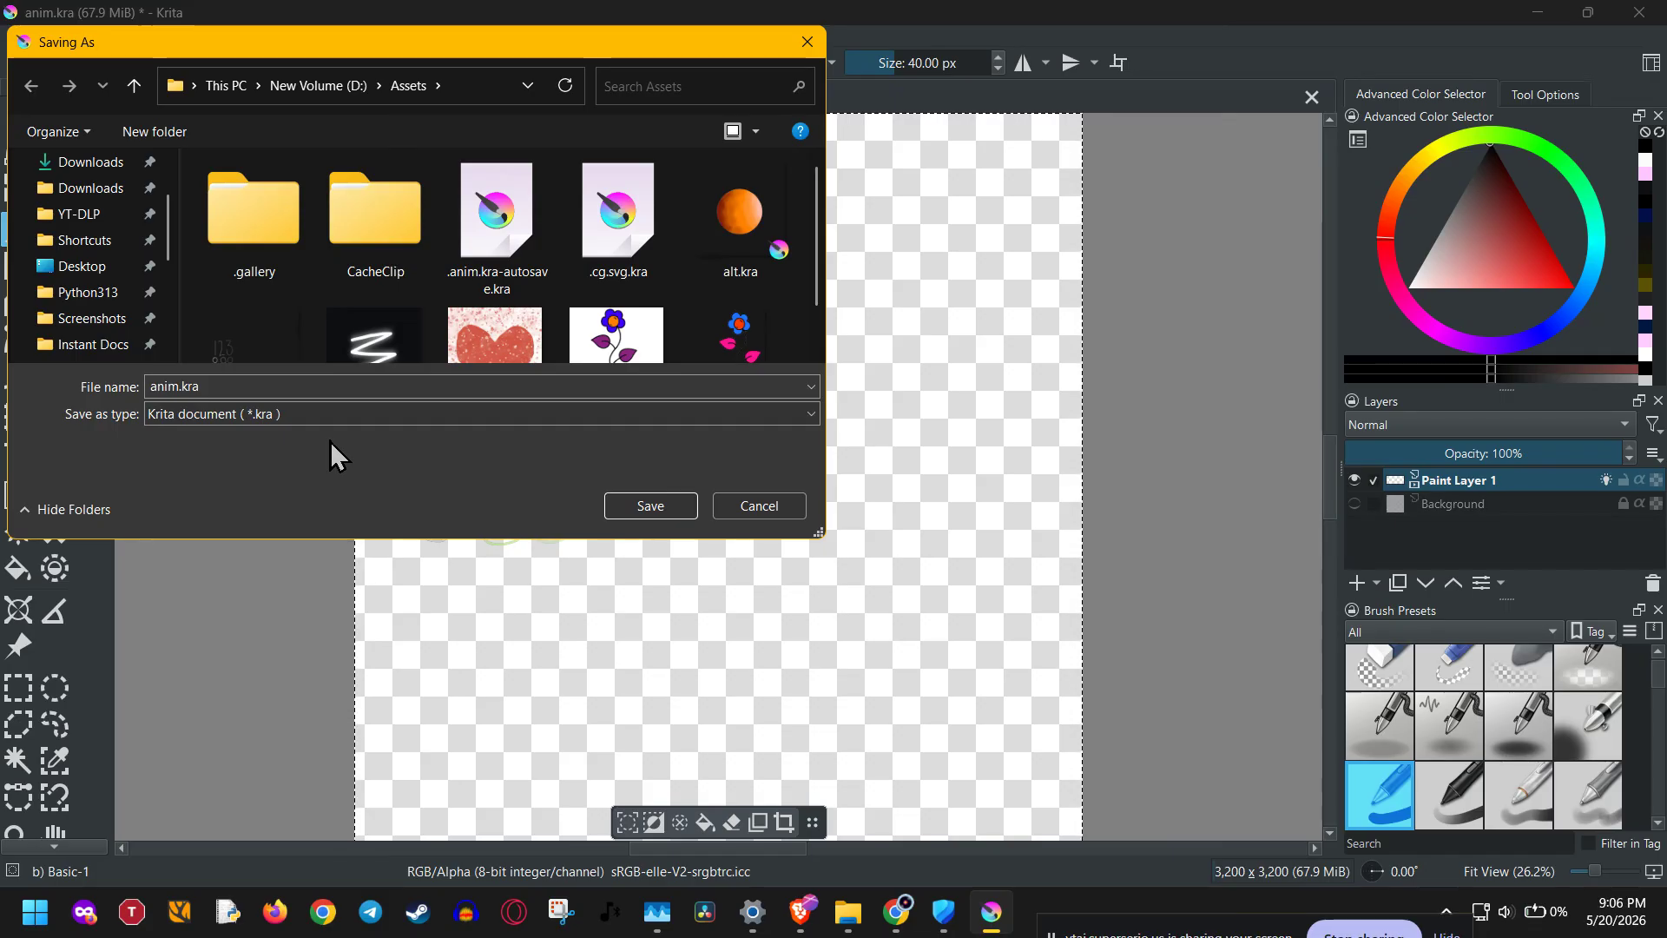
Choose PNG image as the save format with the file name anim.png, and cancel the save.
left_click(342, 413)
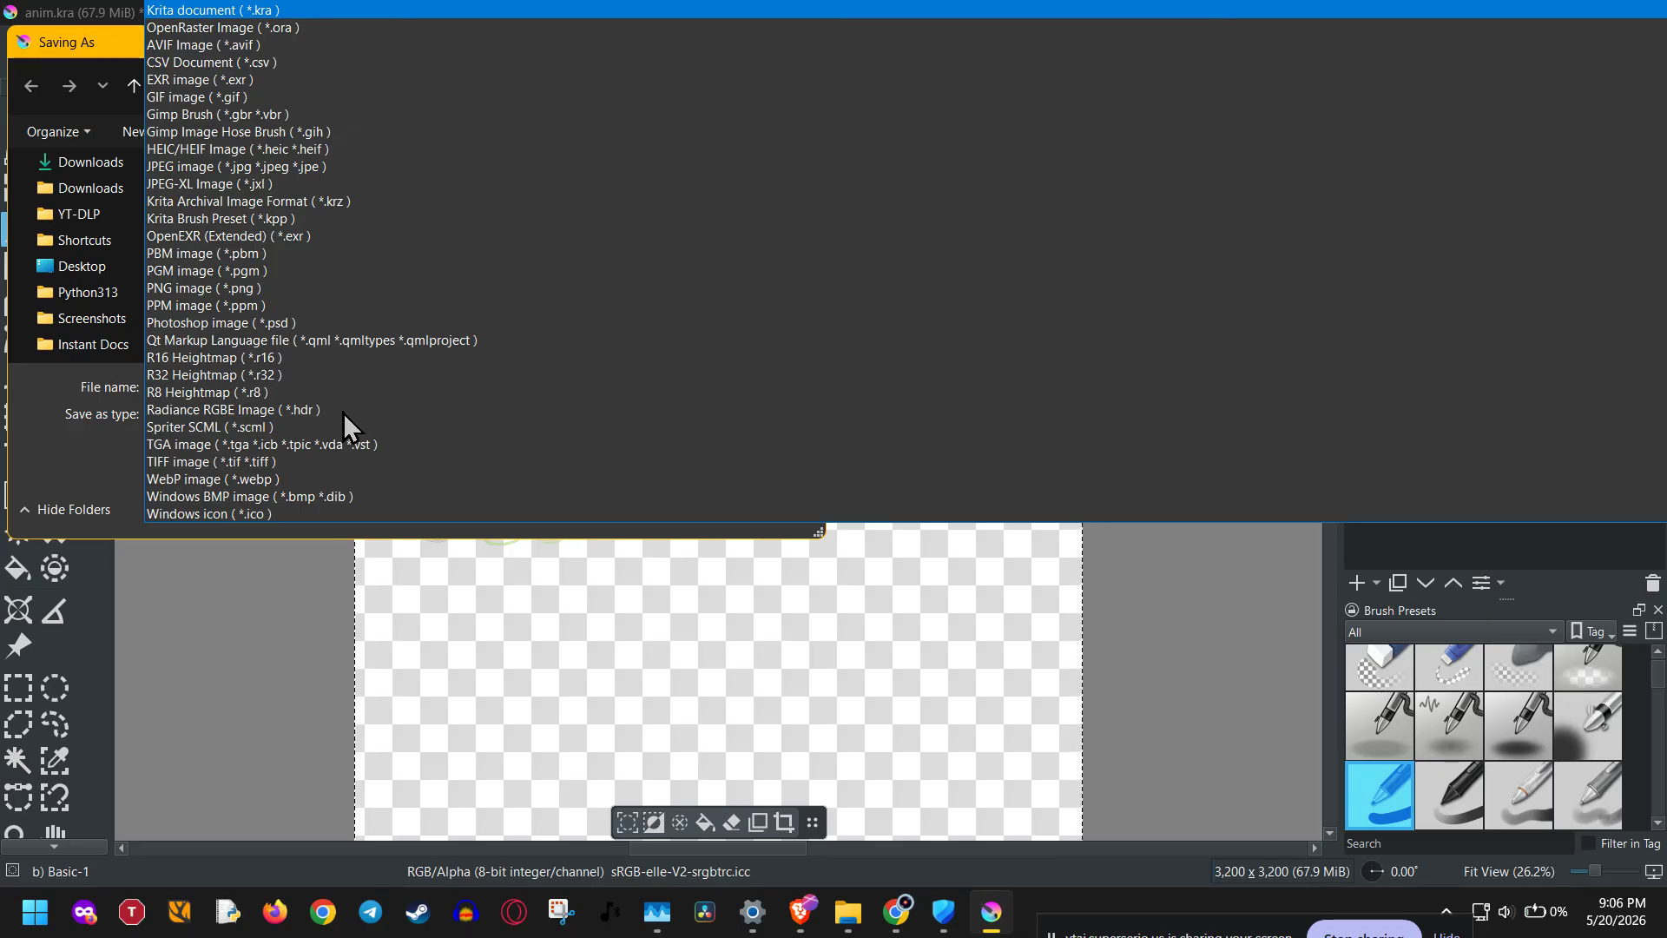
left_click(257, 287)
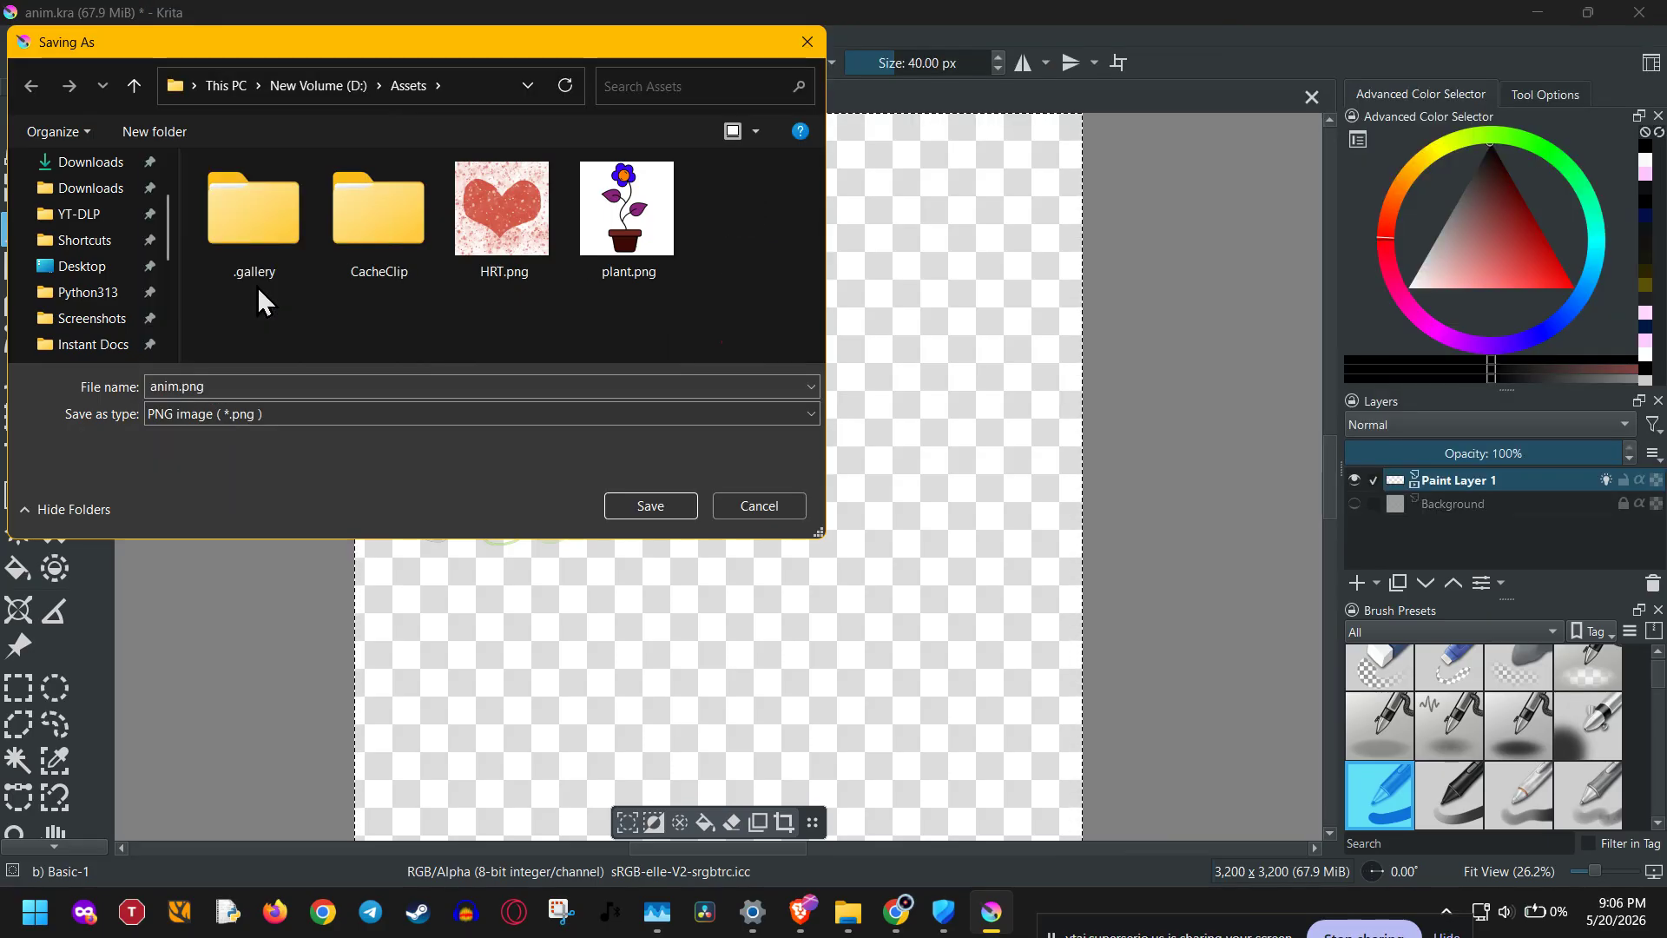
left_click(236, 388)
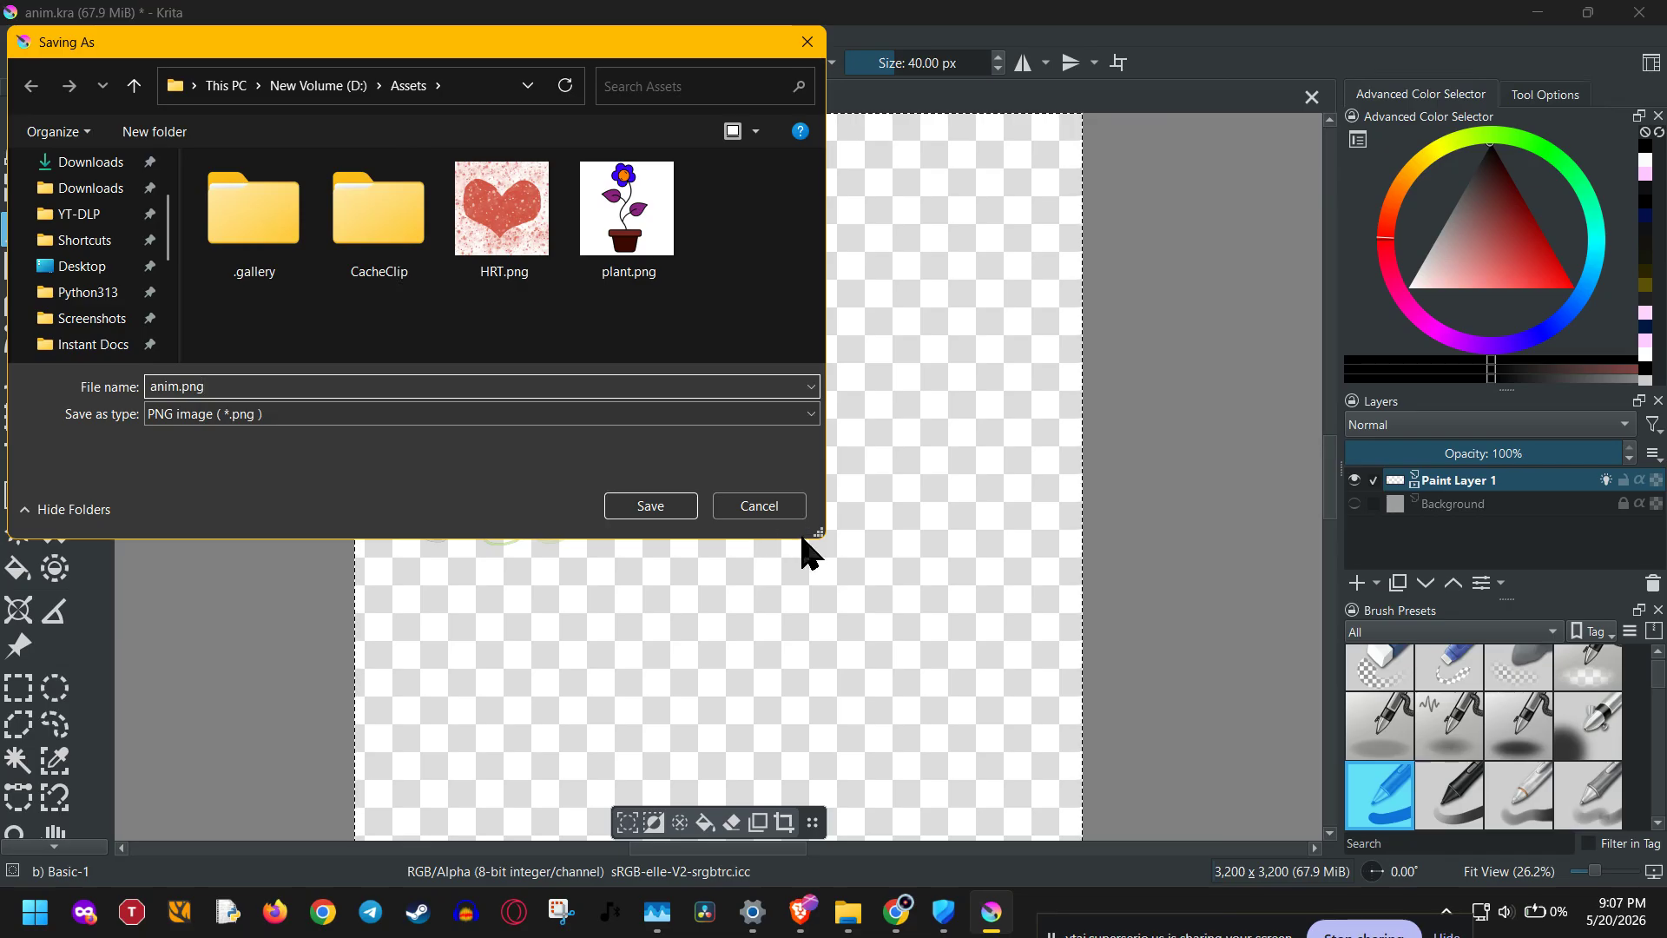
left_click(778, 512)
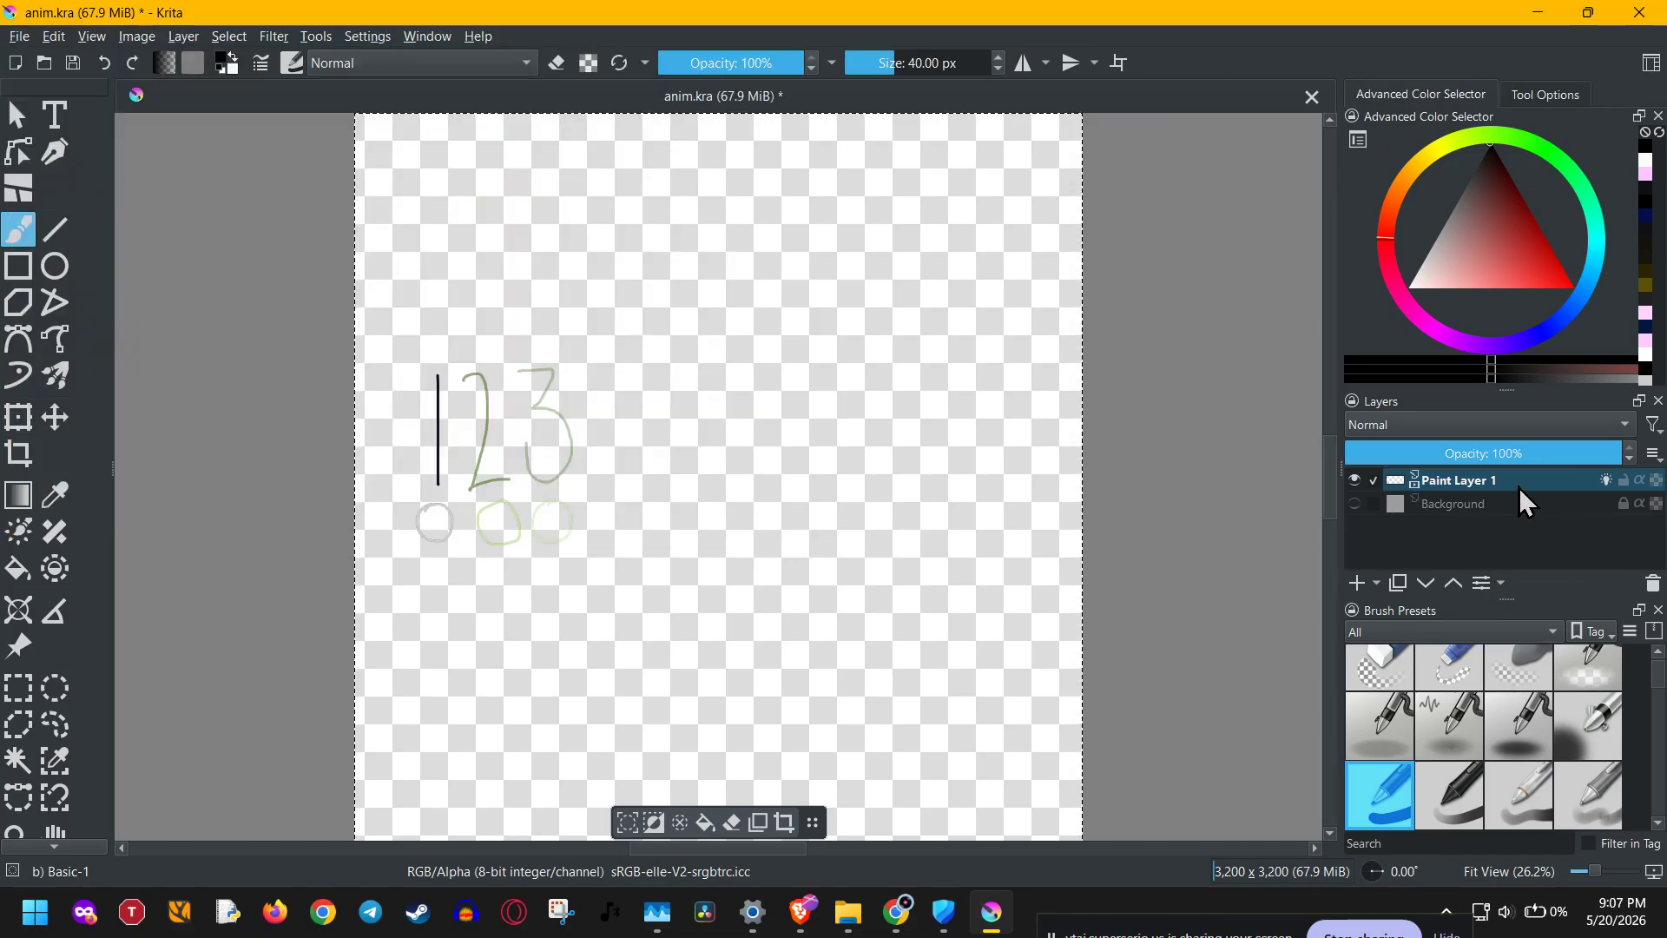
Copy Paint Layer 1 of the anim.kra document.
left_click(1487, 476)
right_click(1485, 481)
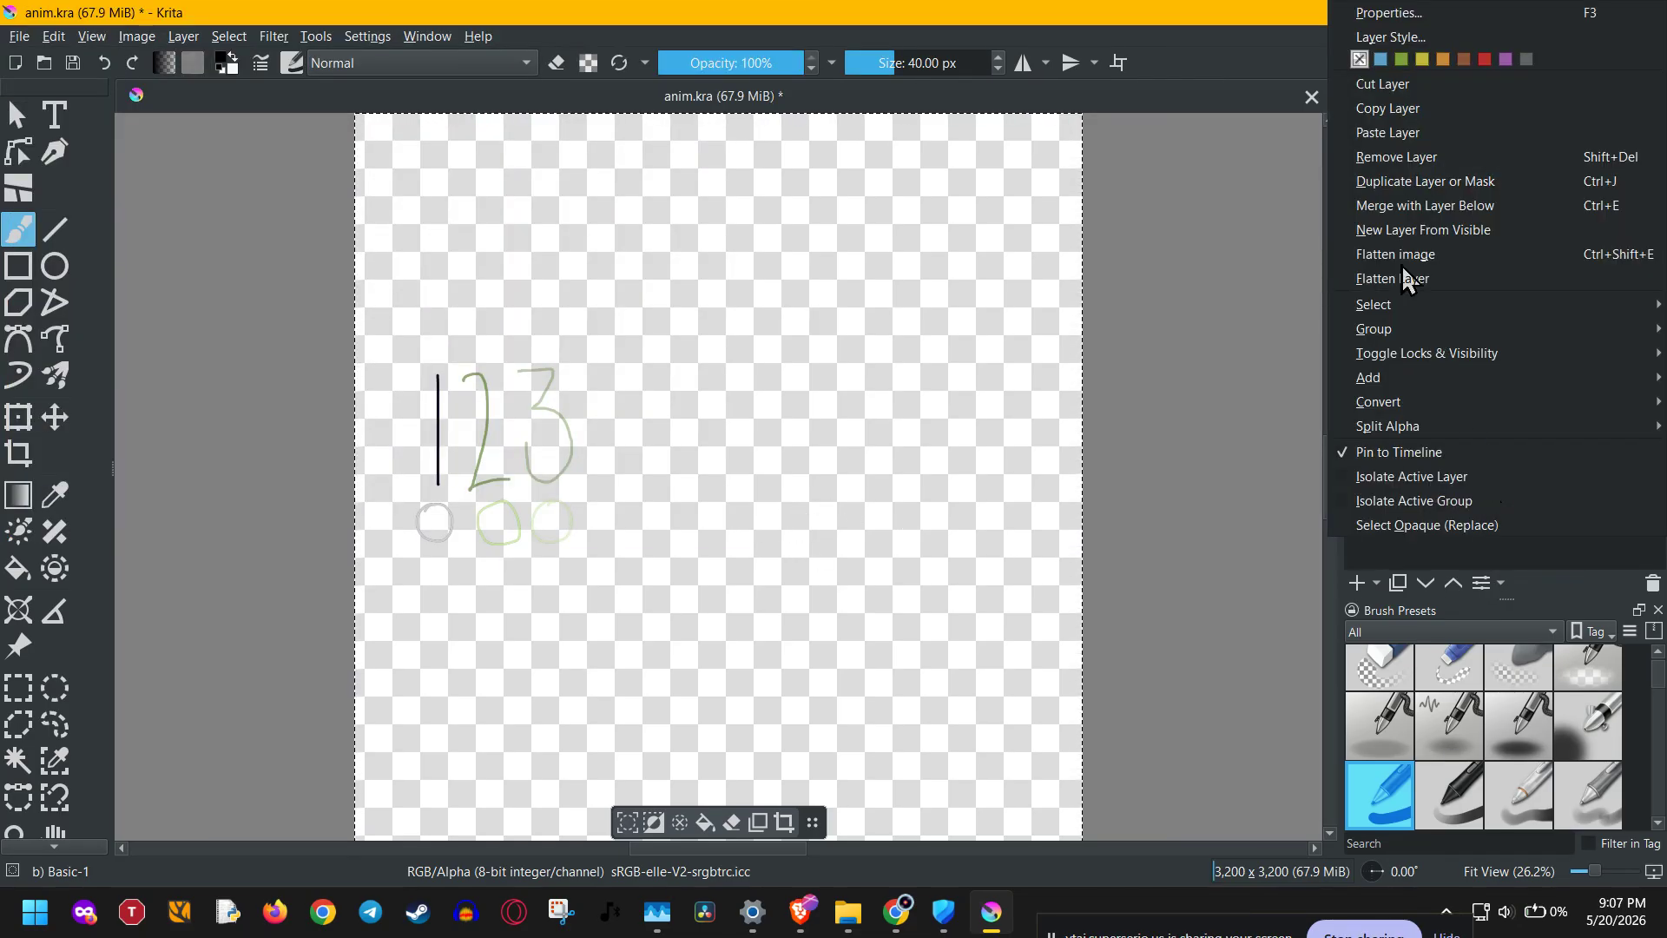
left_click(1402, 112)
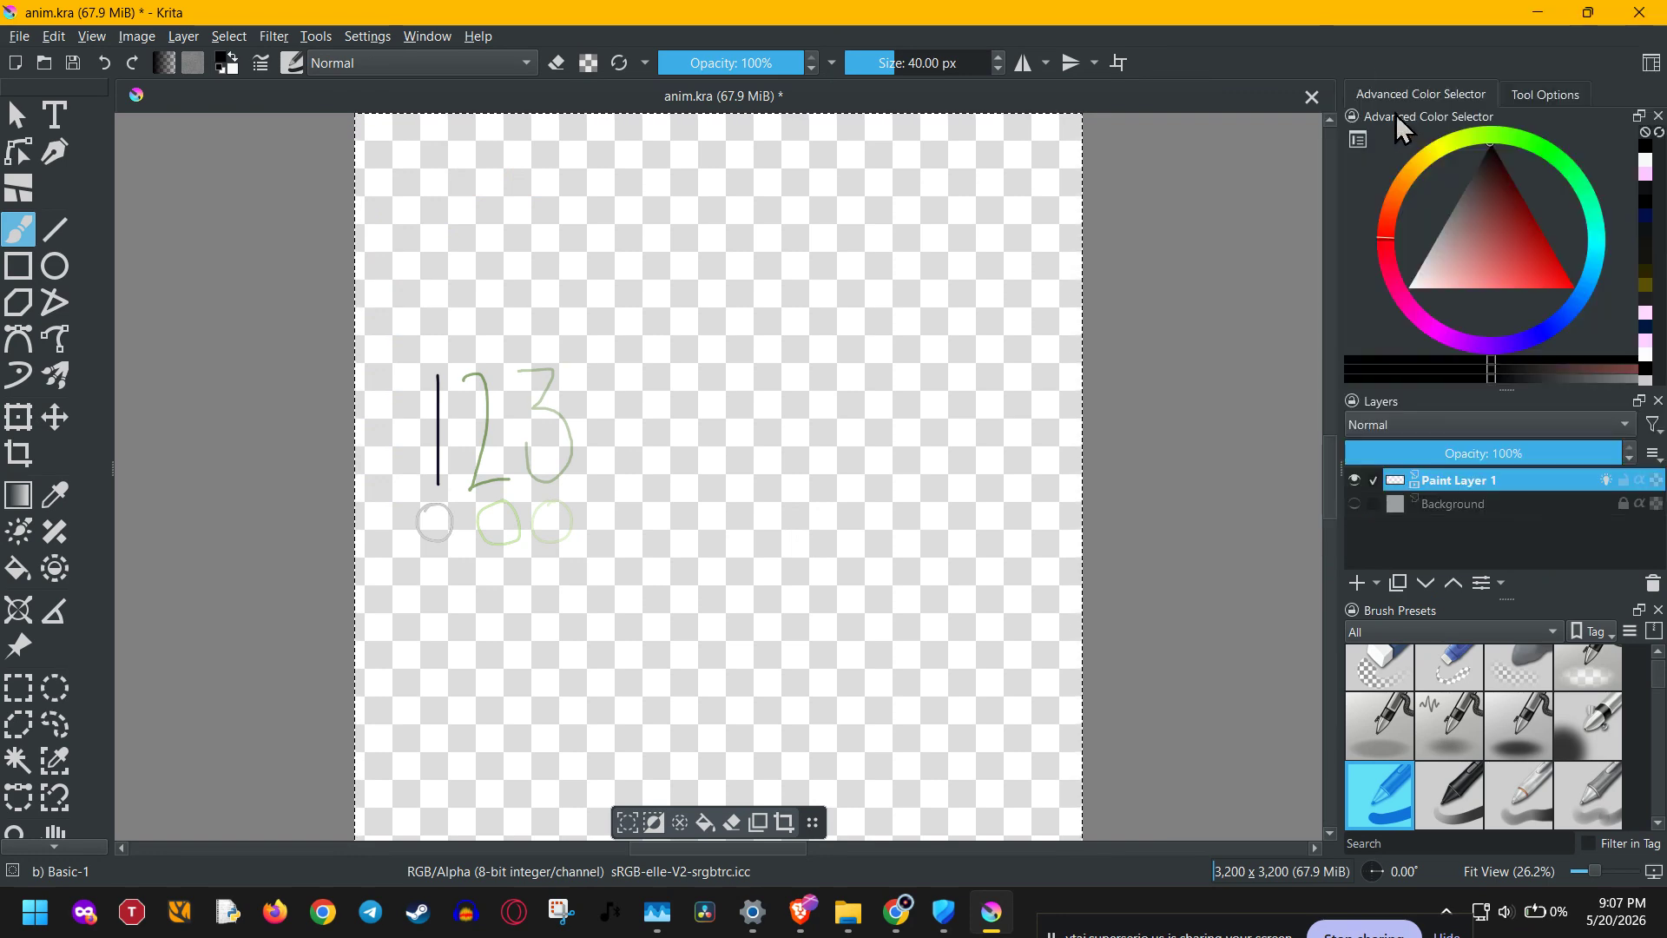
Create a new 3,200 x 3,200 document.
left_click(30, 38)
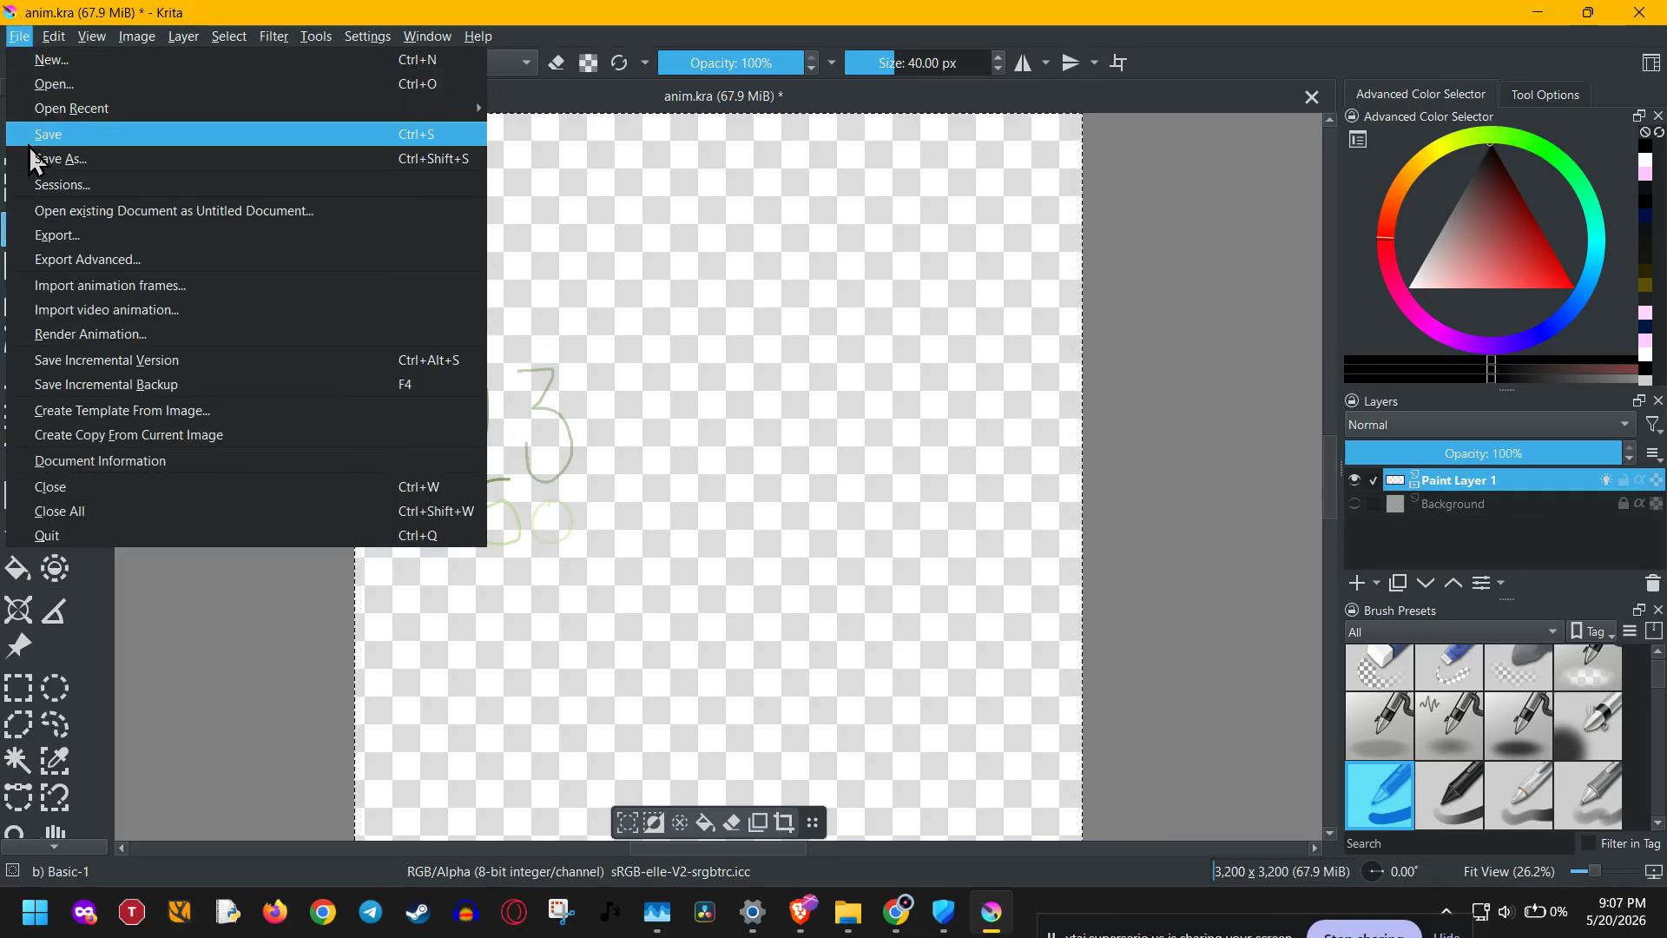
left_click(173, 61)
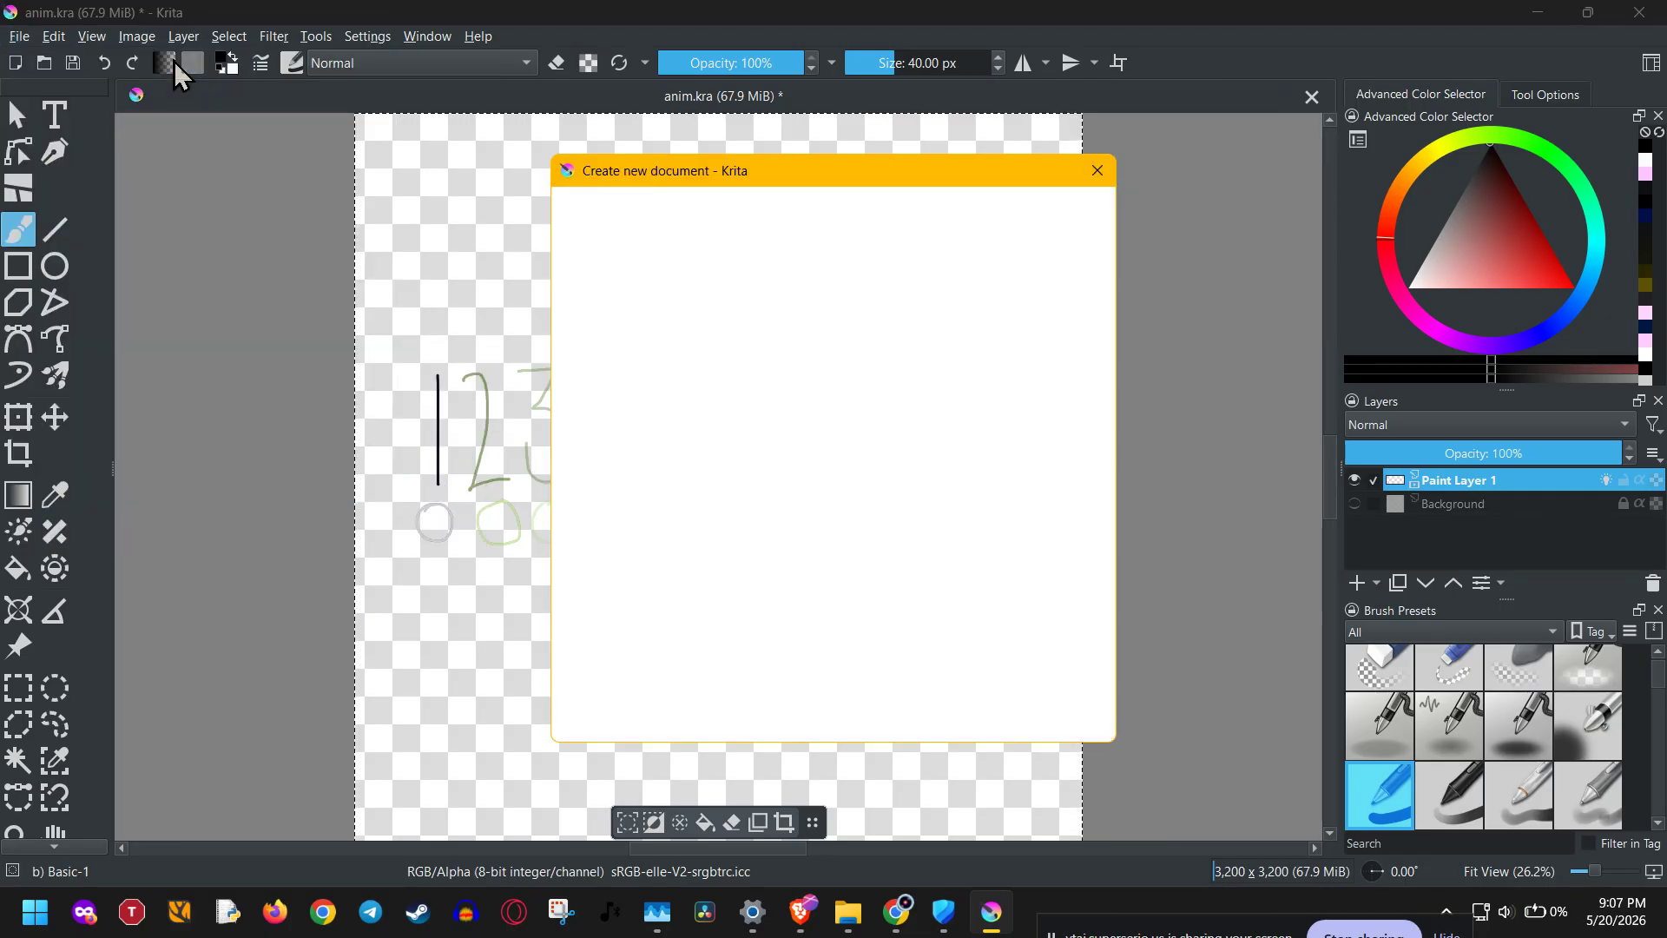
left_click(1019, 720)
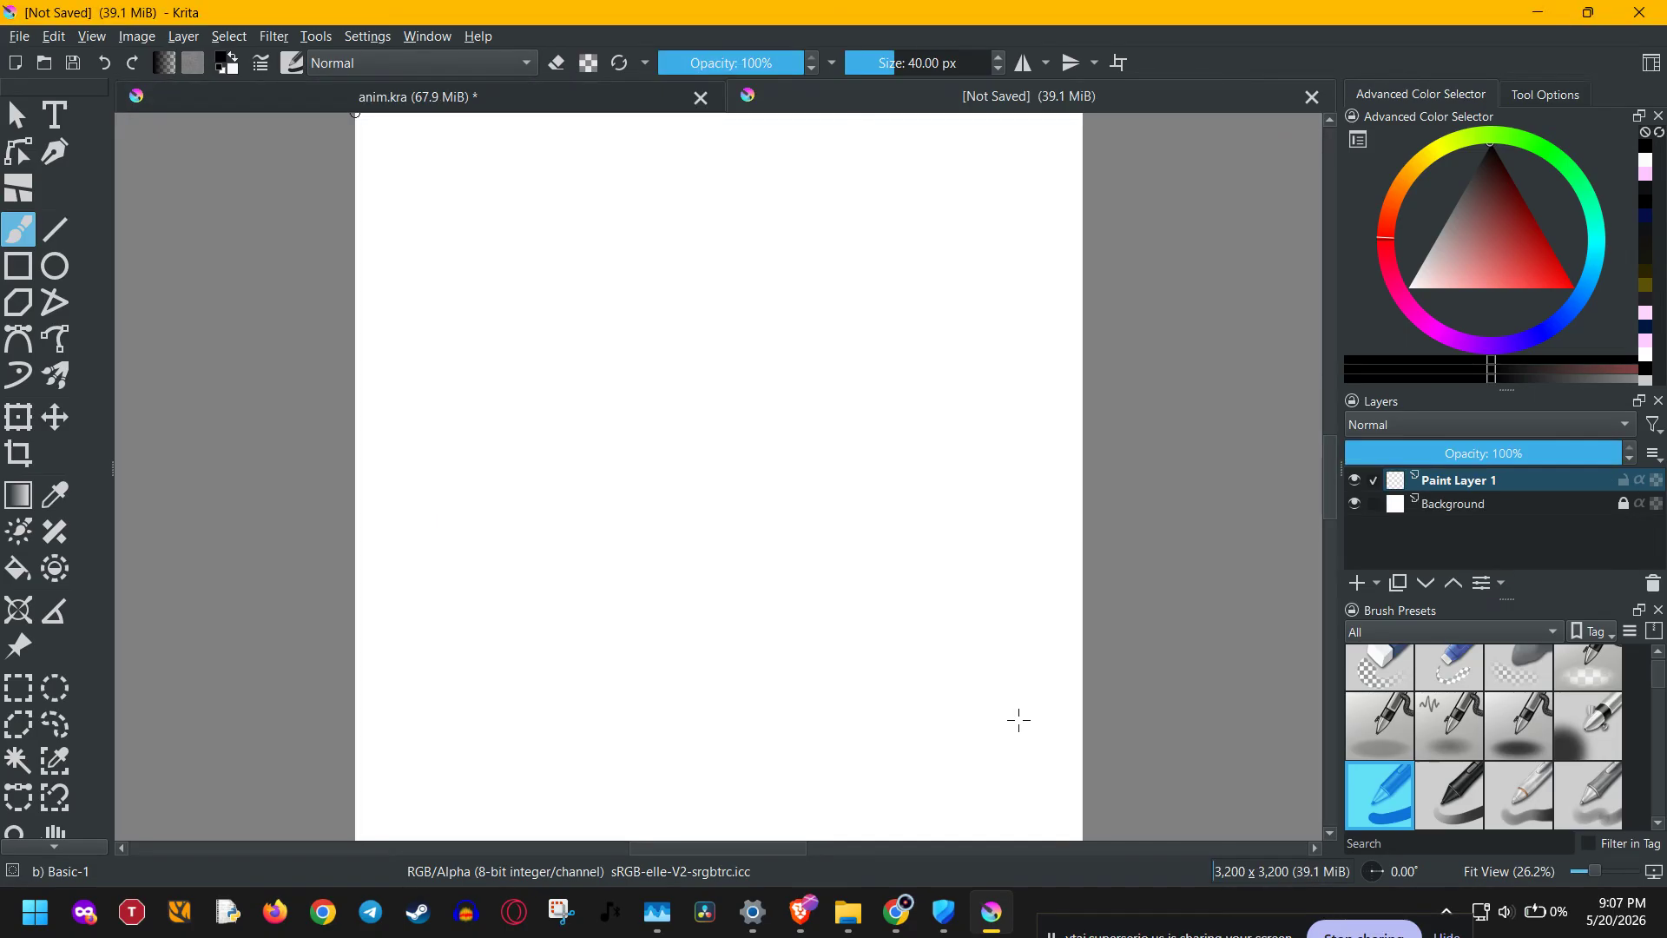
Select Paint Layer 1 in the new document and bring up its layer commands to examine the paste option.
left_click(1367, 533)
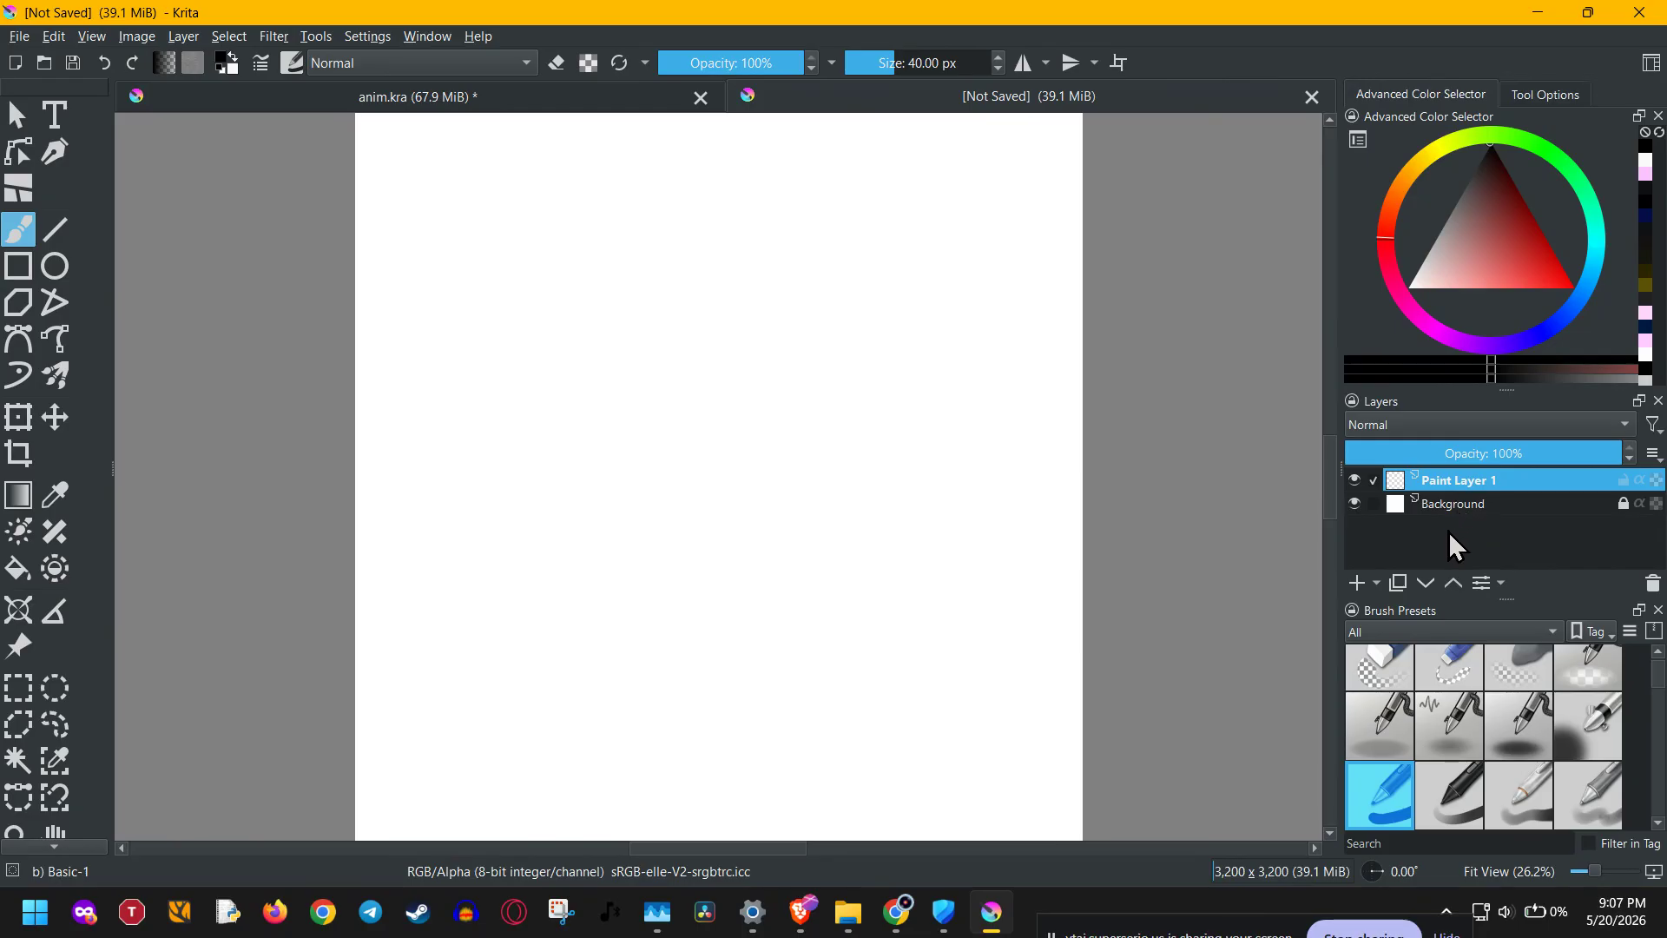
left_click(1462, 509)
left_click(1476, 481)
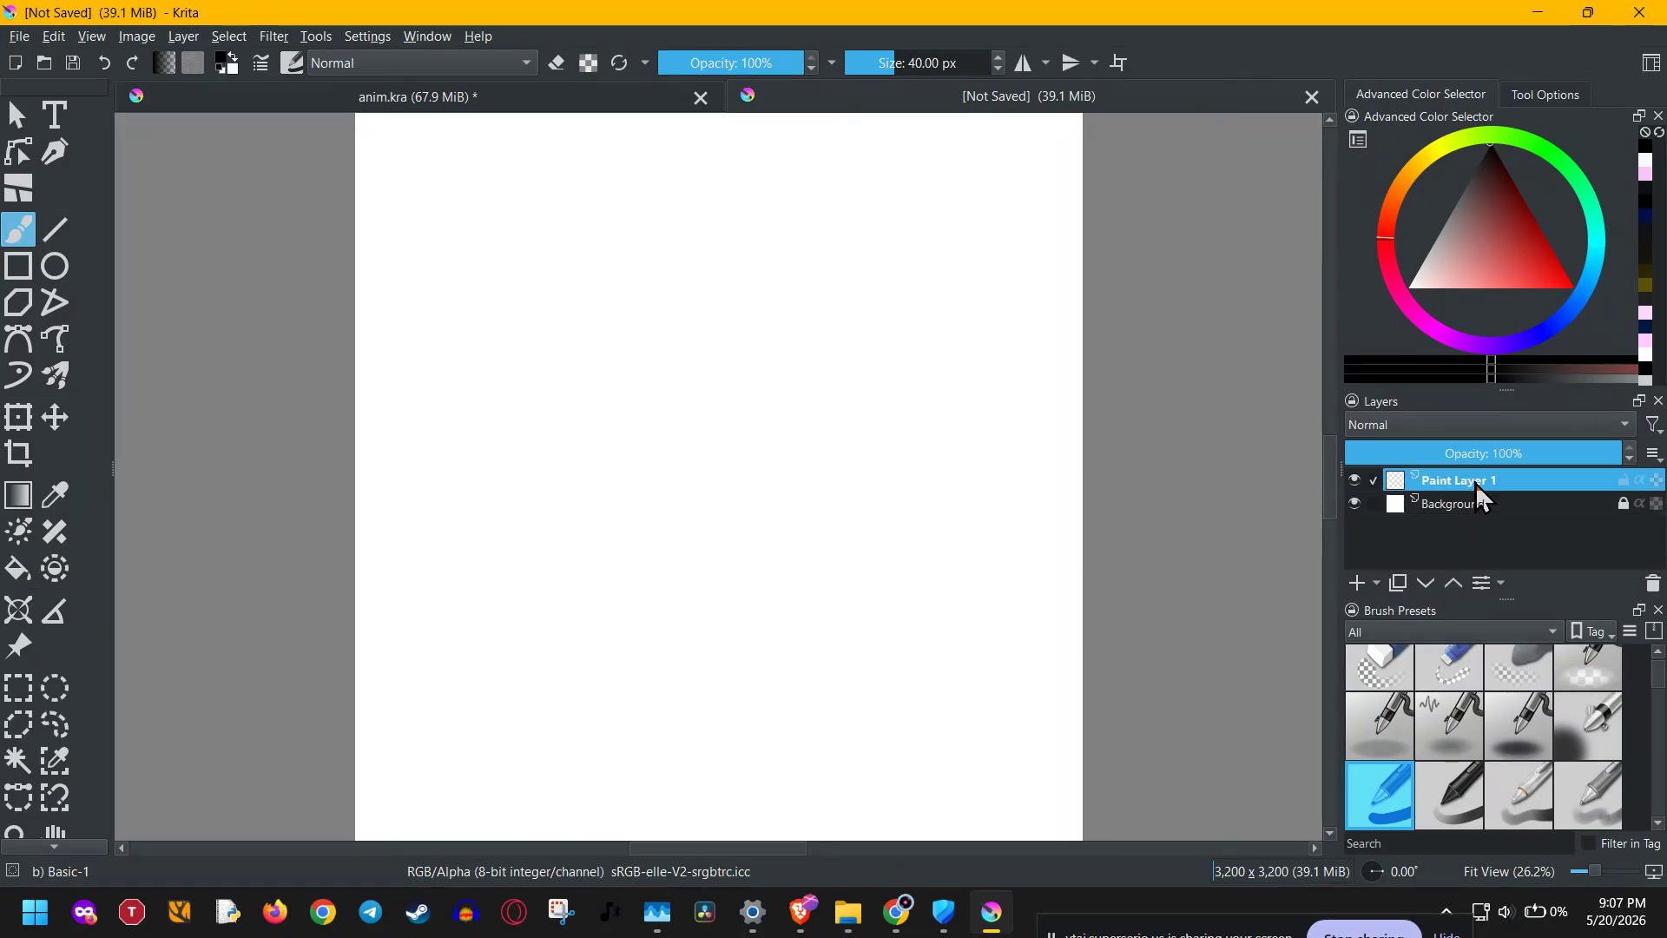
right_click(1466, 481)
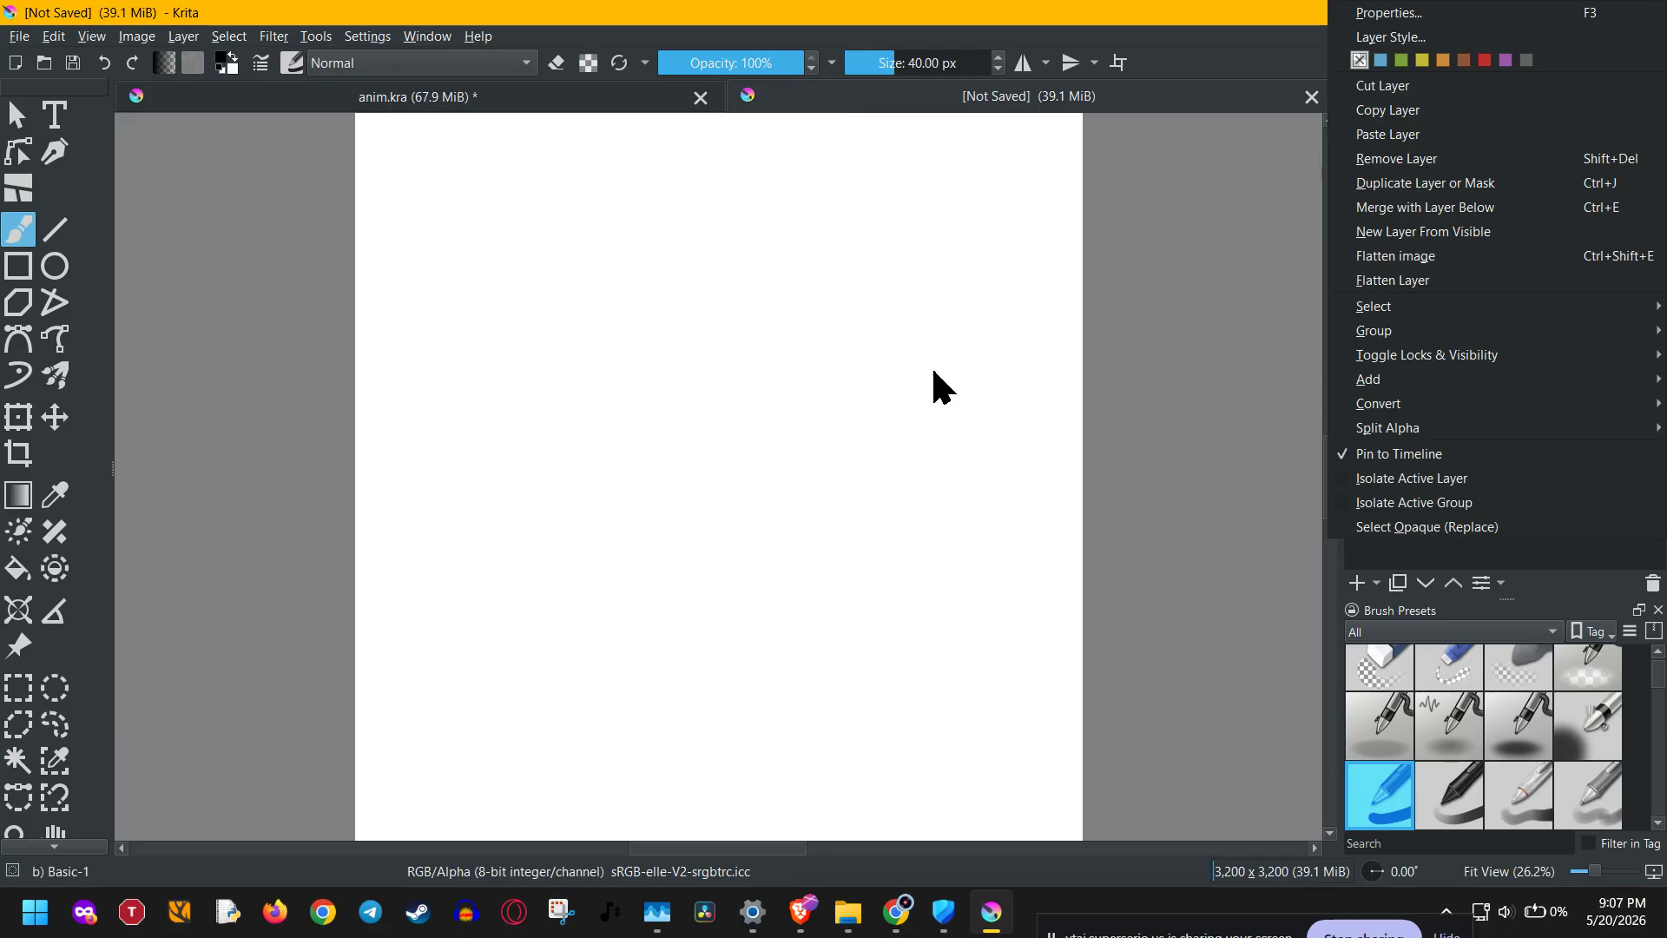
Search Windows for "controlled folder access" and open that setting in Windows Security to check whether it is enabled.
left_click(35, 912)
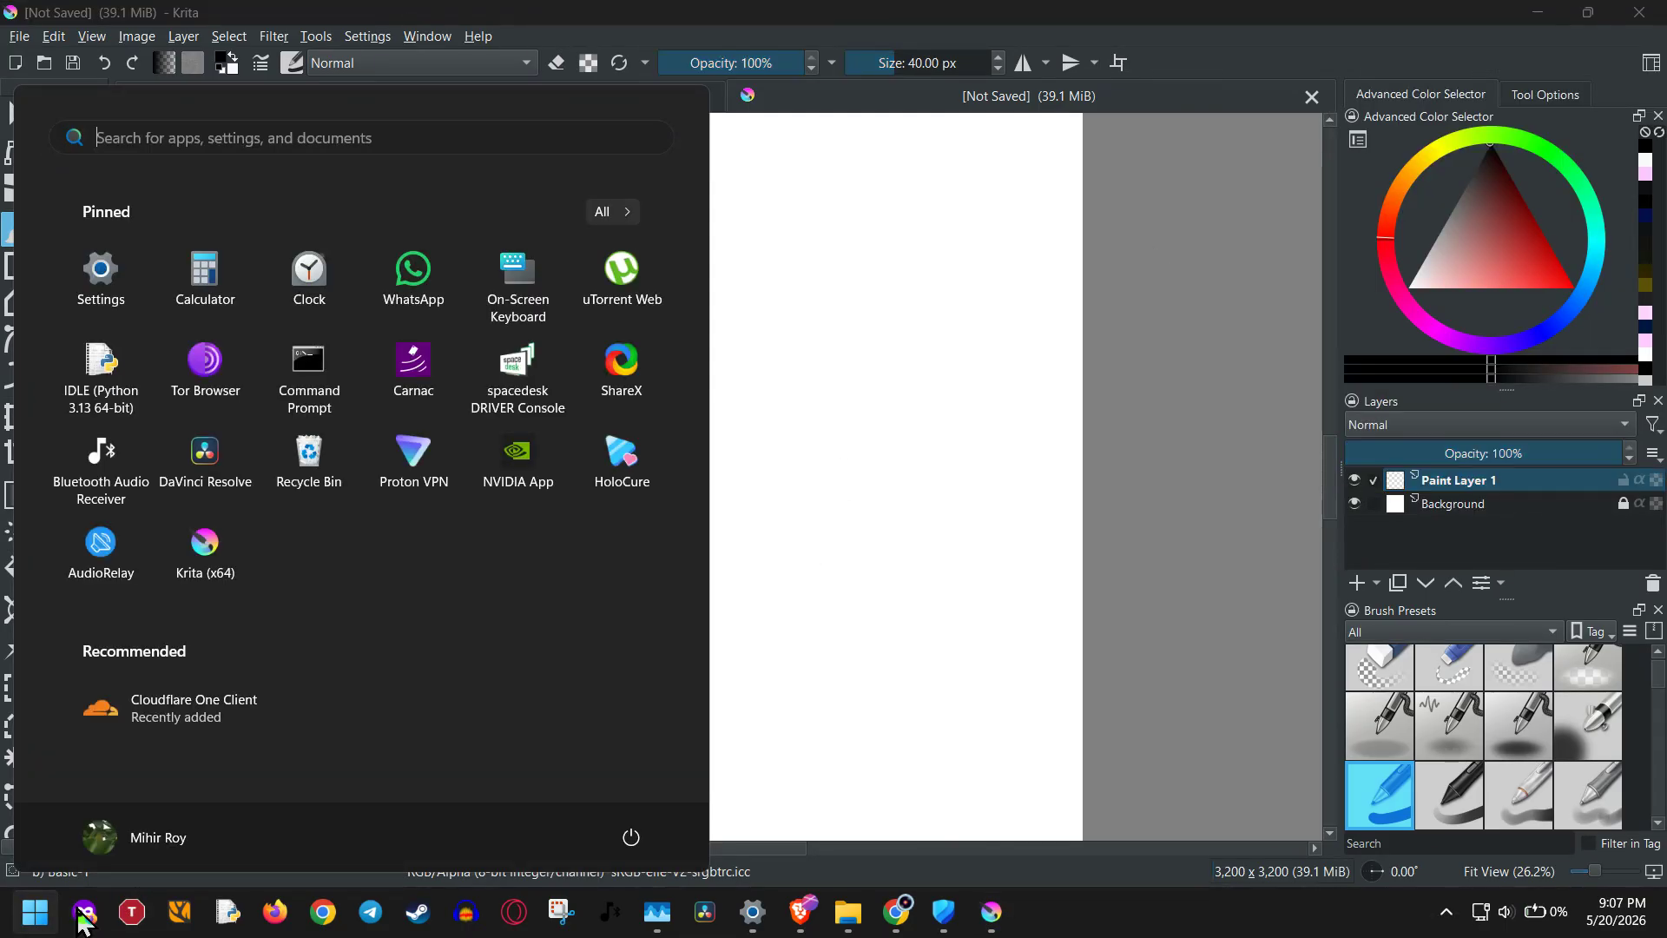
type("con")
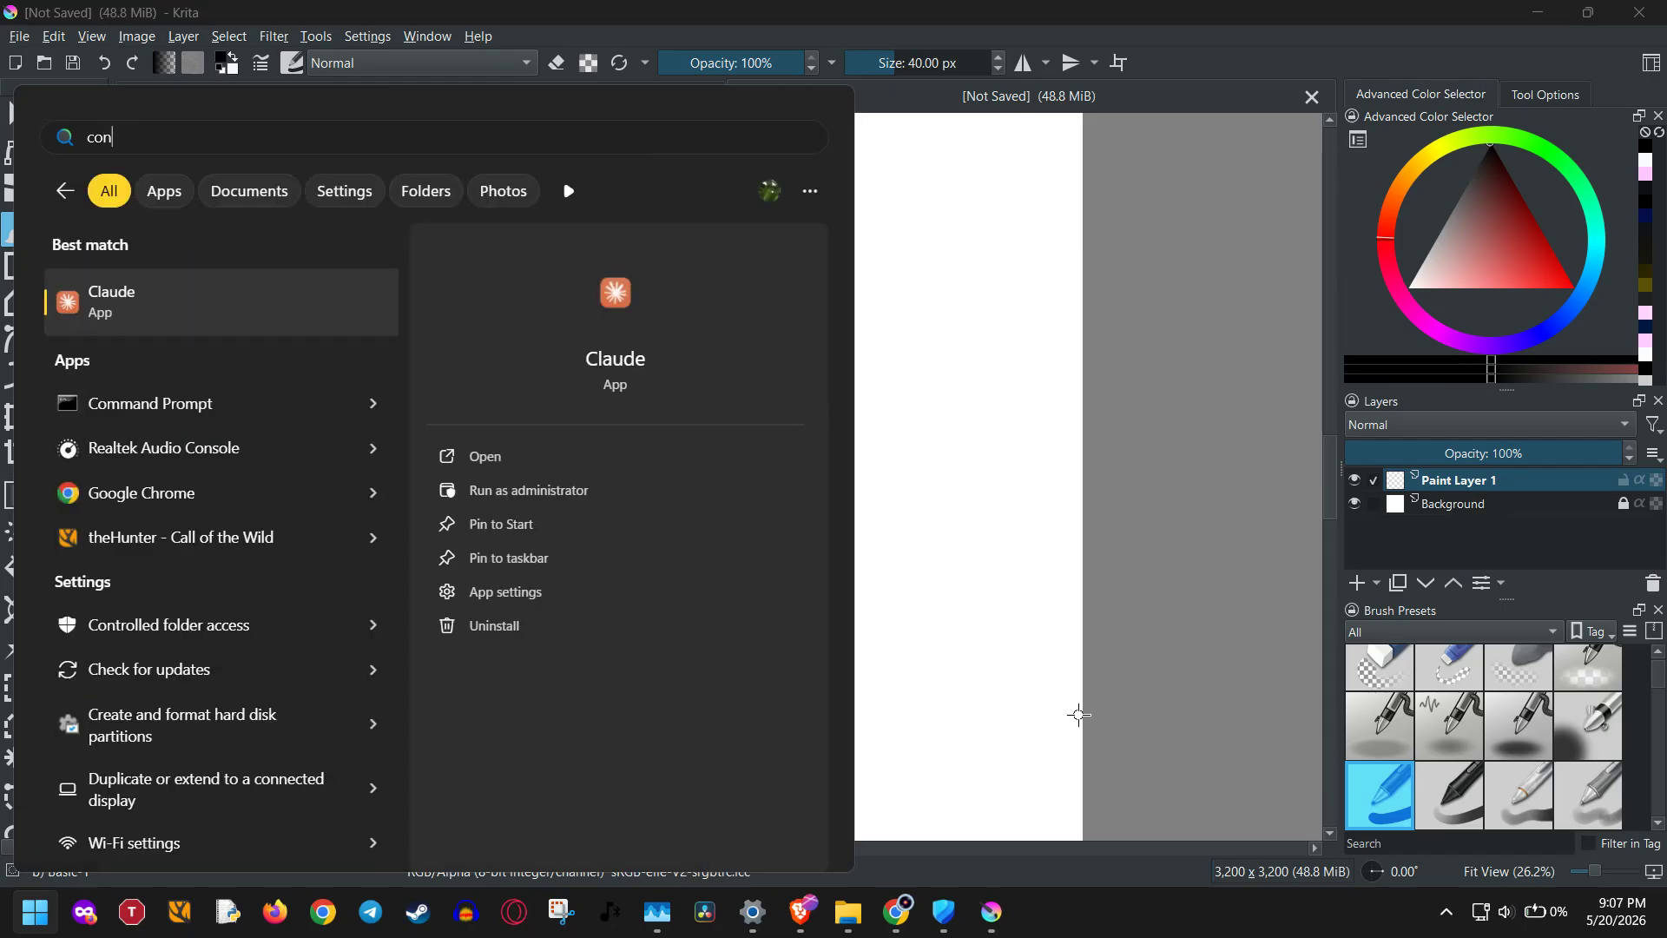
type("trolled folder accesso")
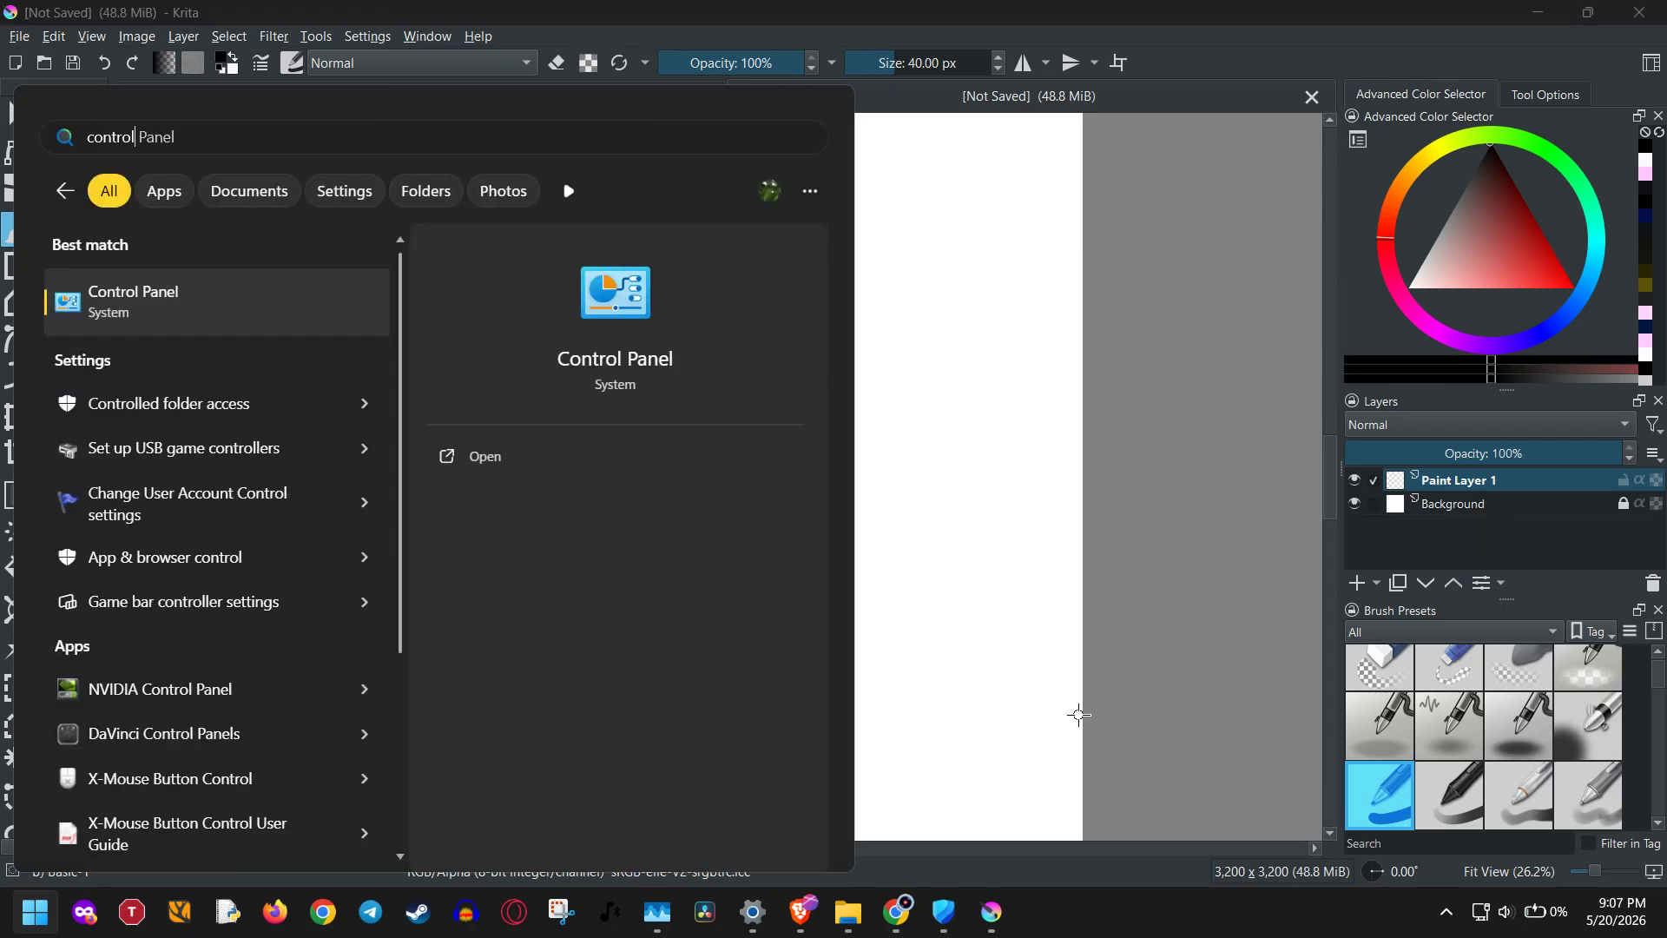
key("BackSpace")
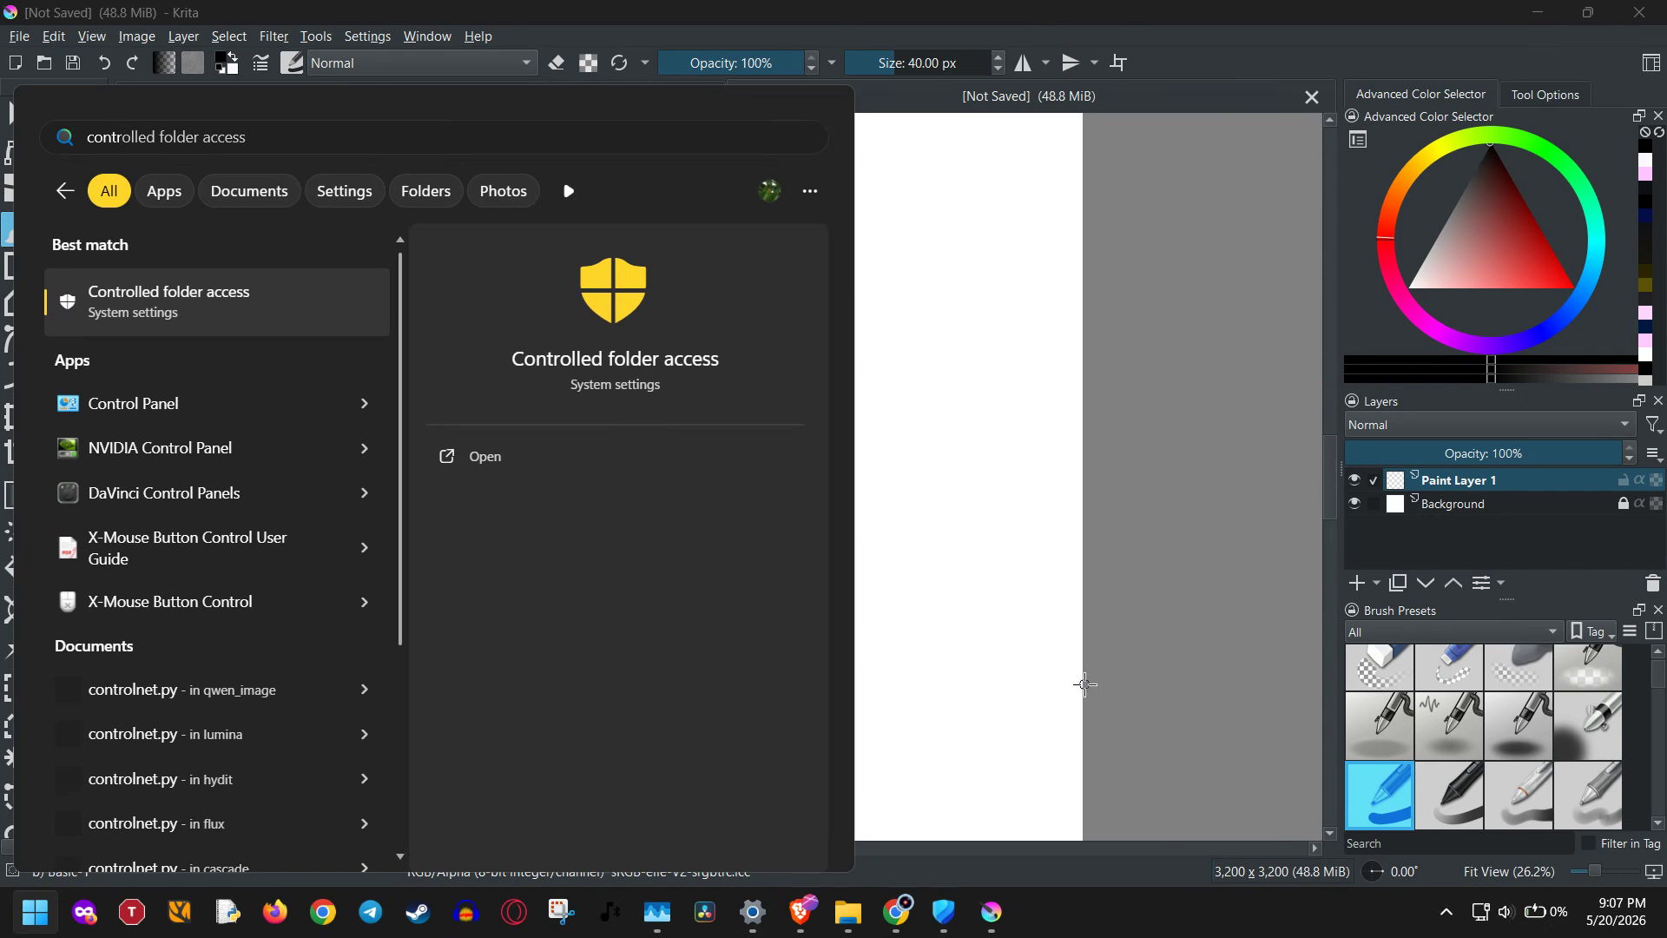
left_click(224, 335)
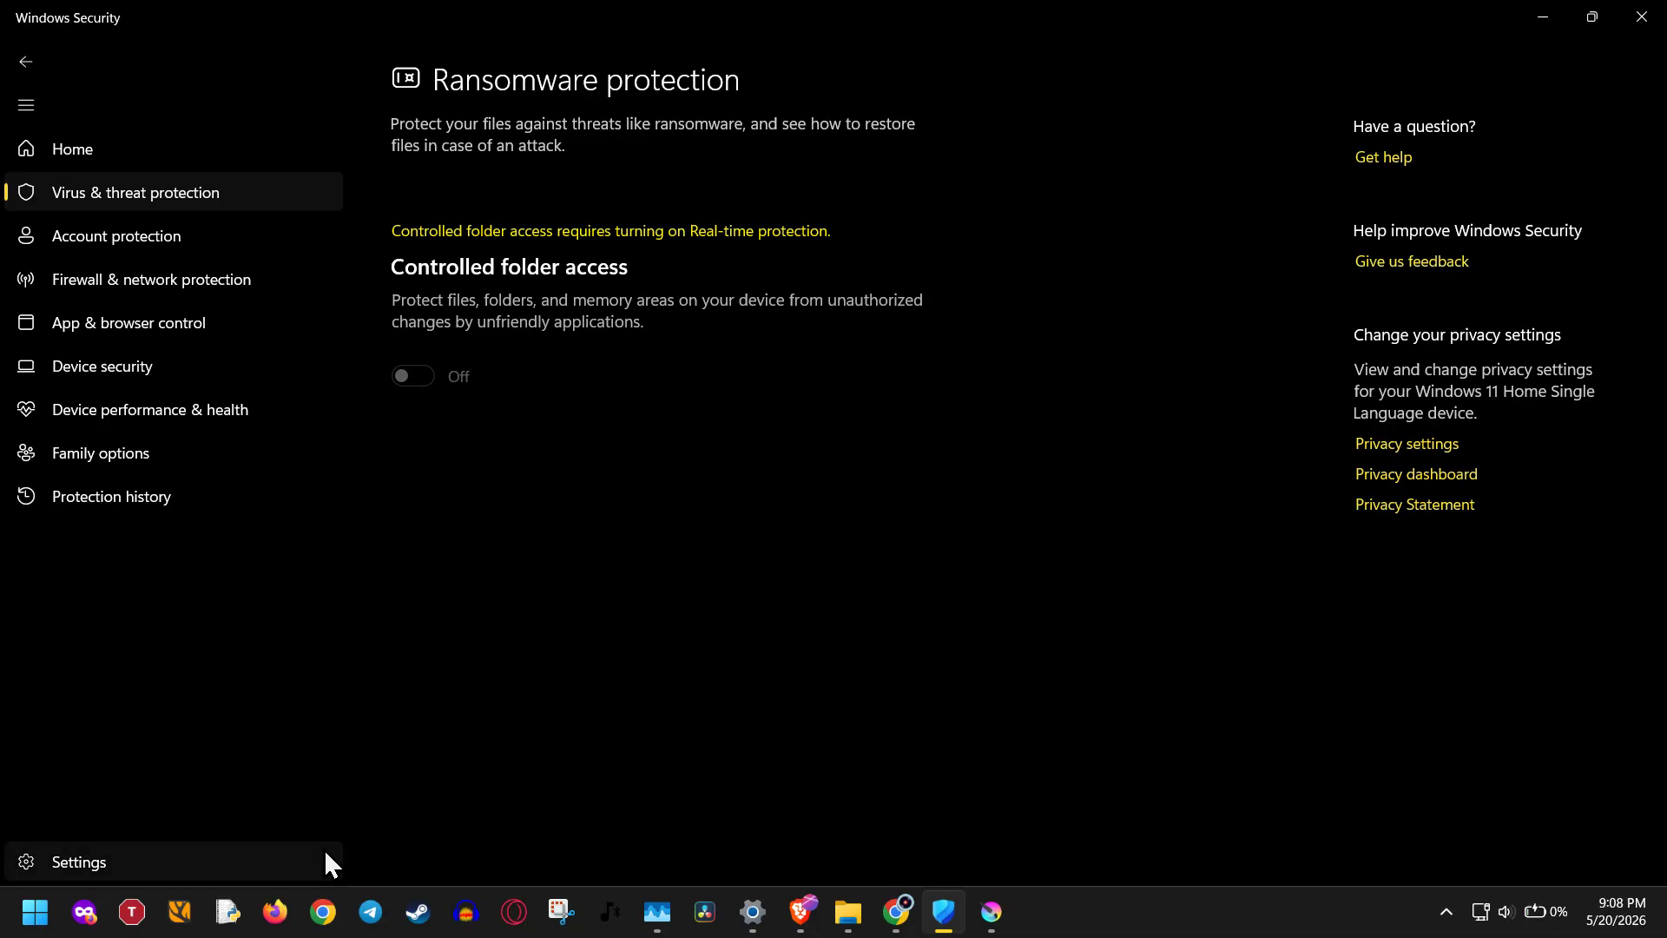
Search Windows for "driv" and launch Google Drive.
left_click(3, 924)
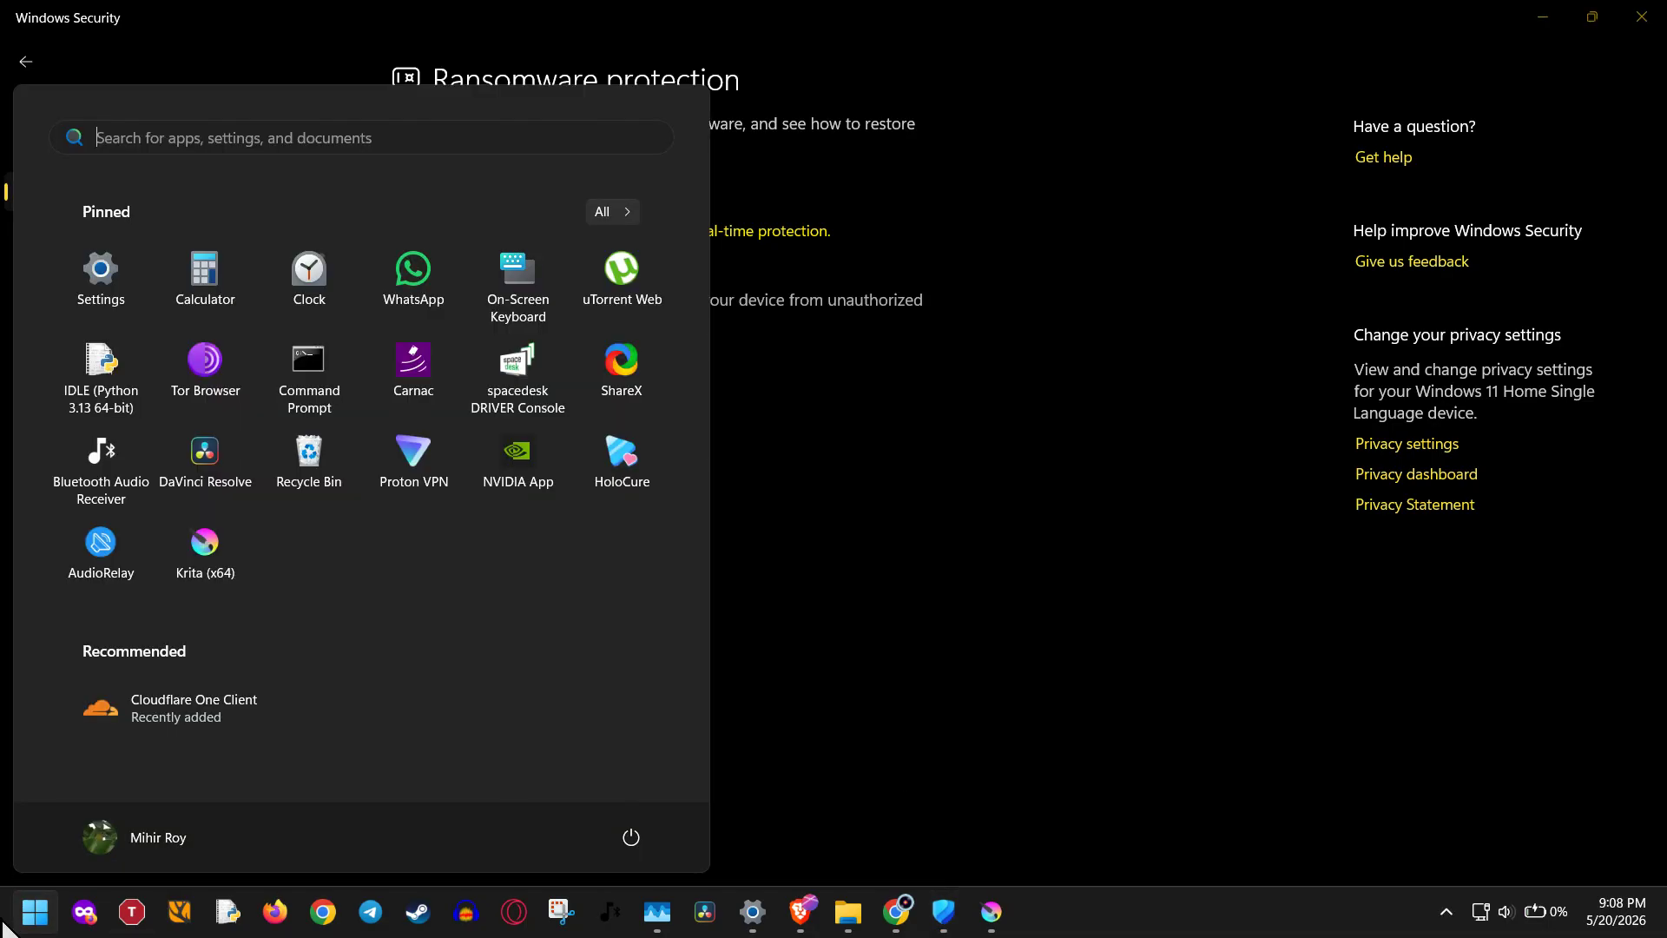
type("driv")
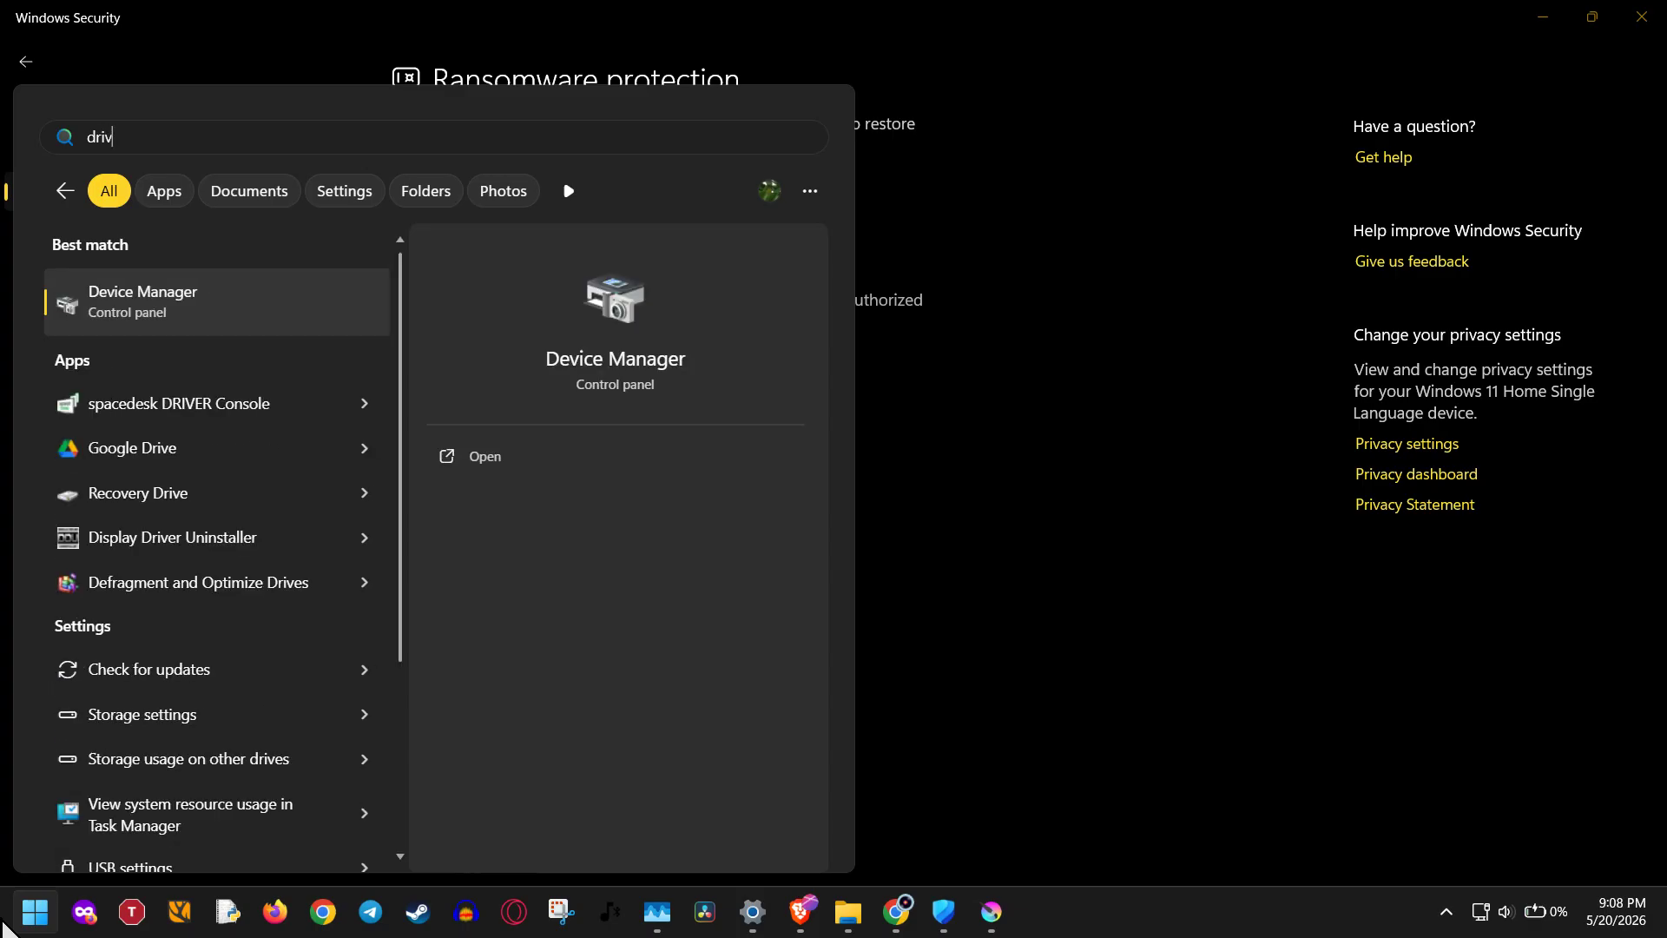
left_click(131, 448)
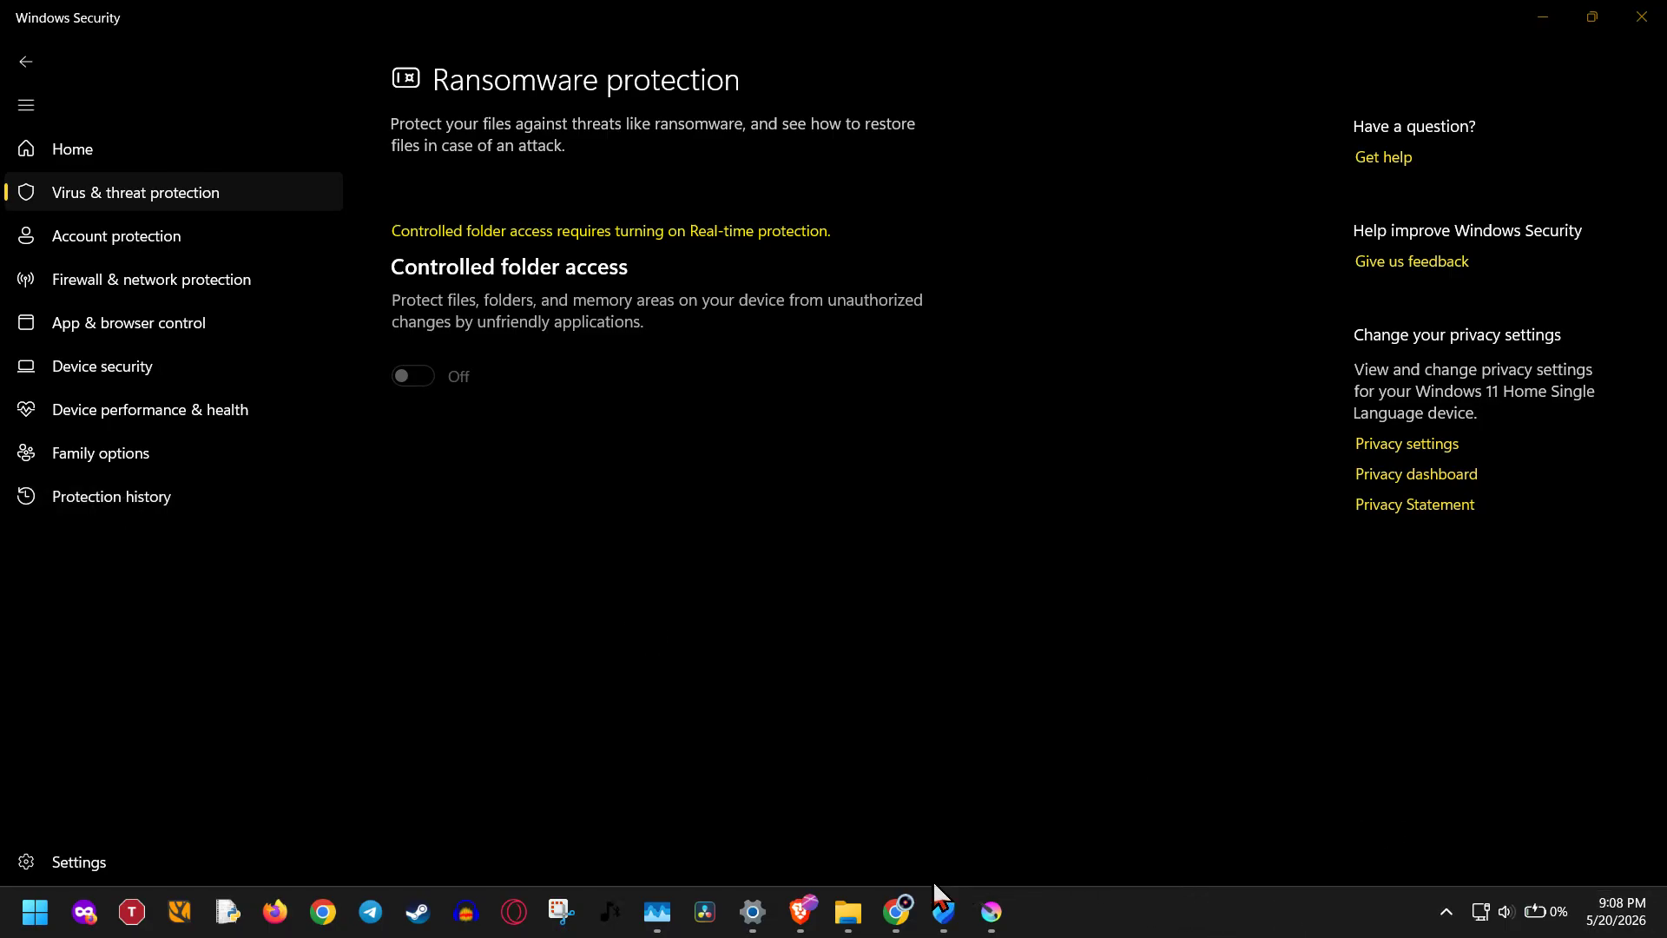
Switch to File Explorer and check the free space on the C: and D: drives in This PC.
left_click(866, 908)
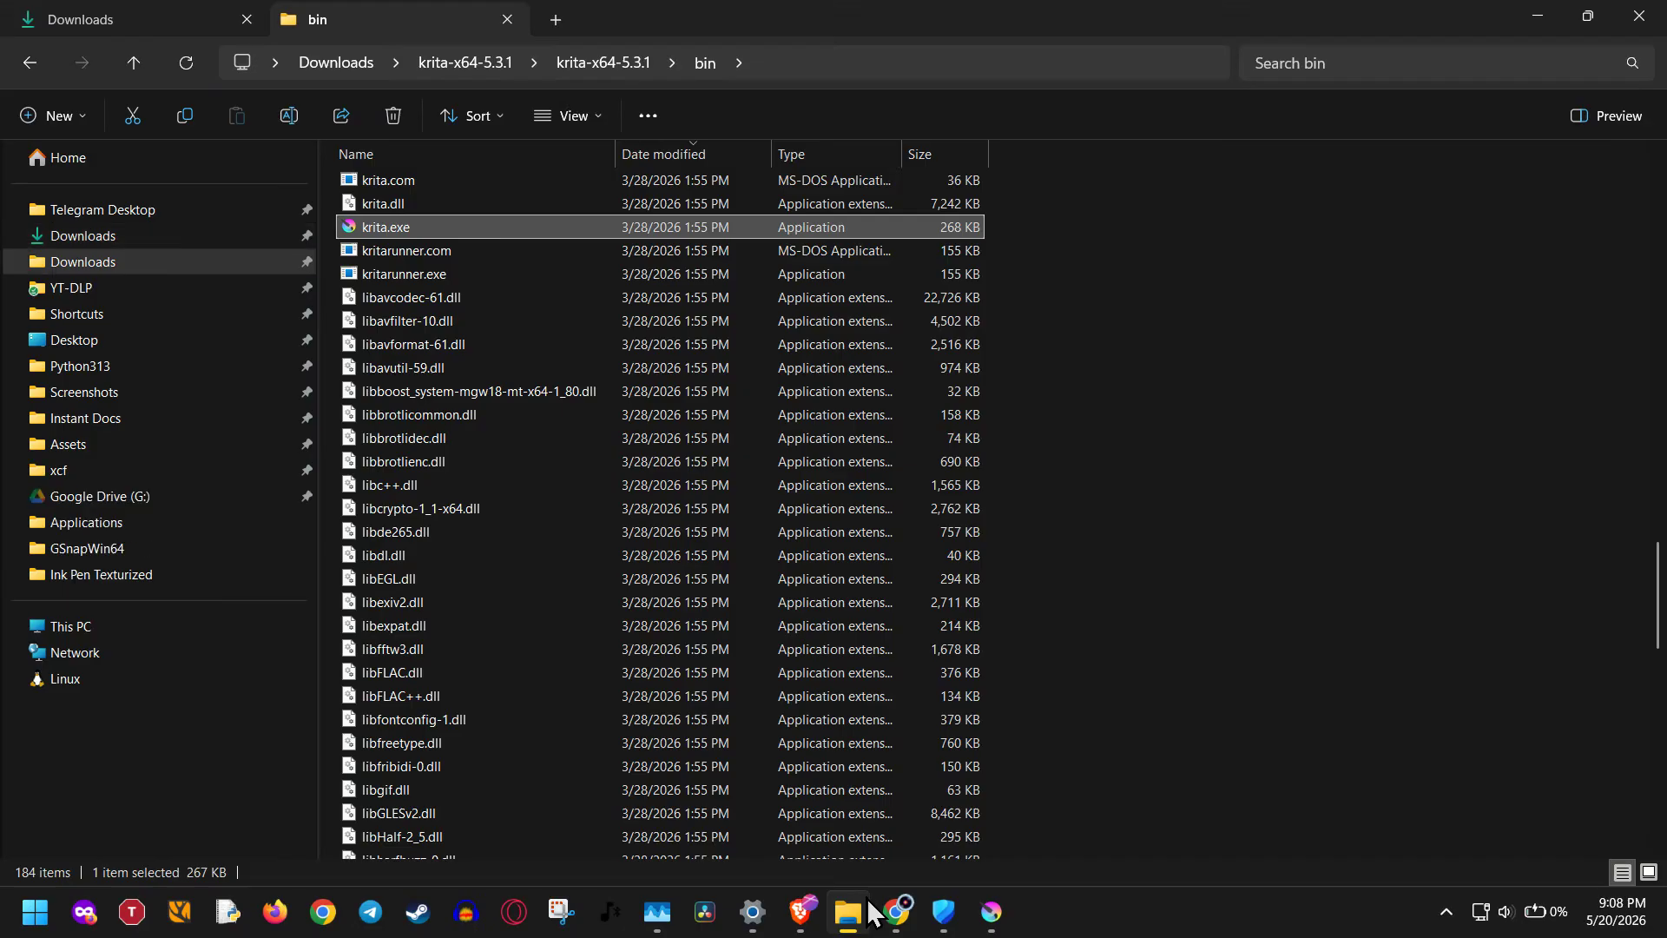
mouse_move(796, 912)
left_click(73, 627)
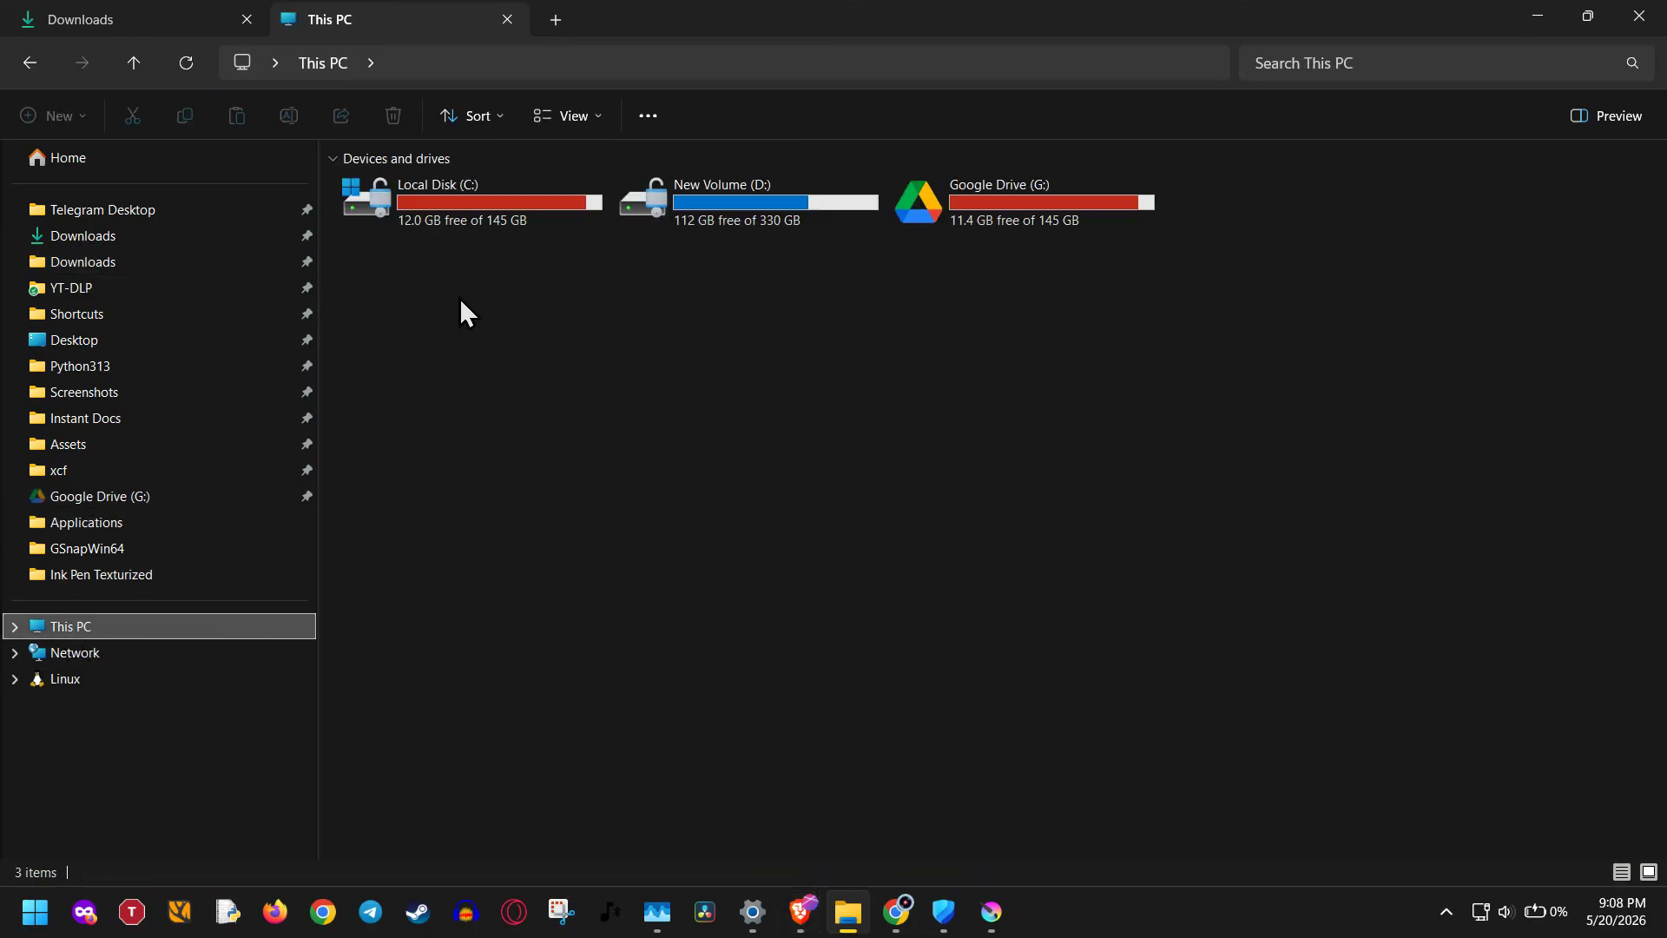
left_click(502, 223)
left_click(752, 221)
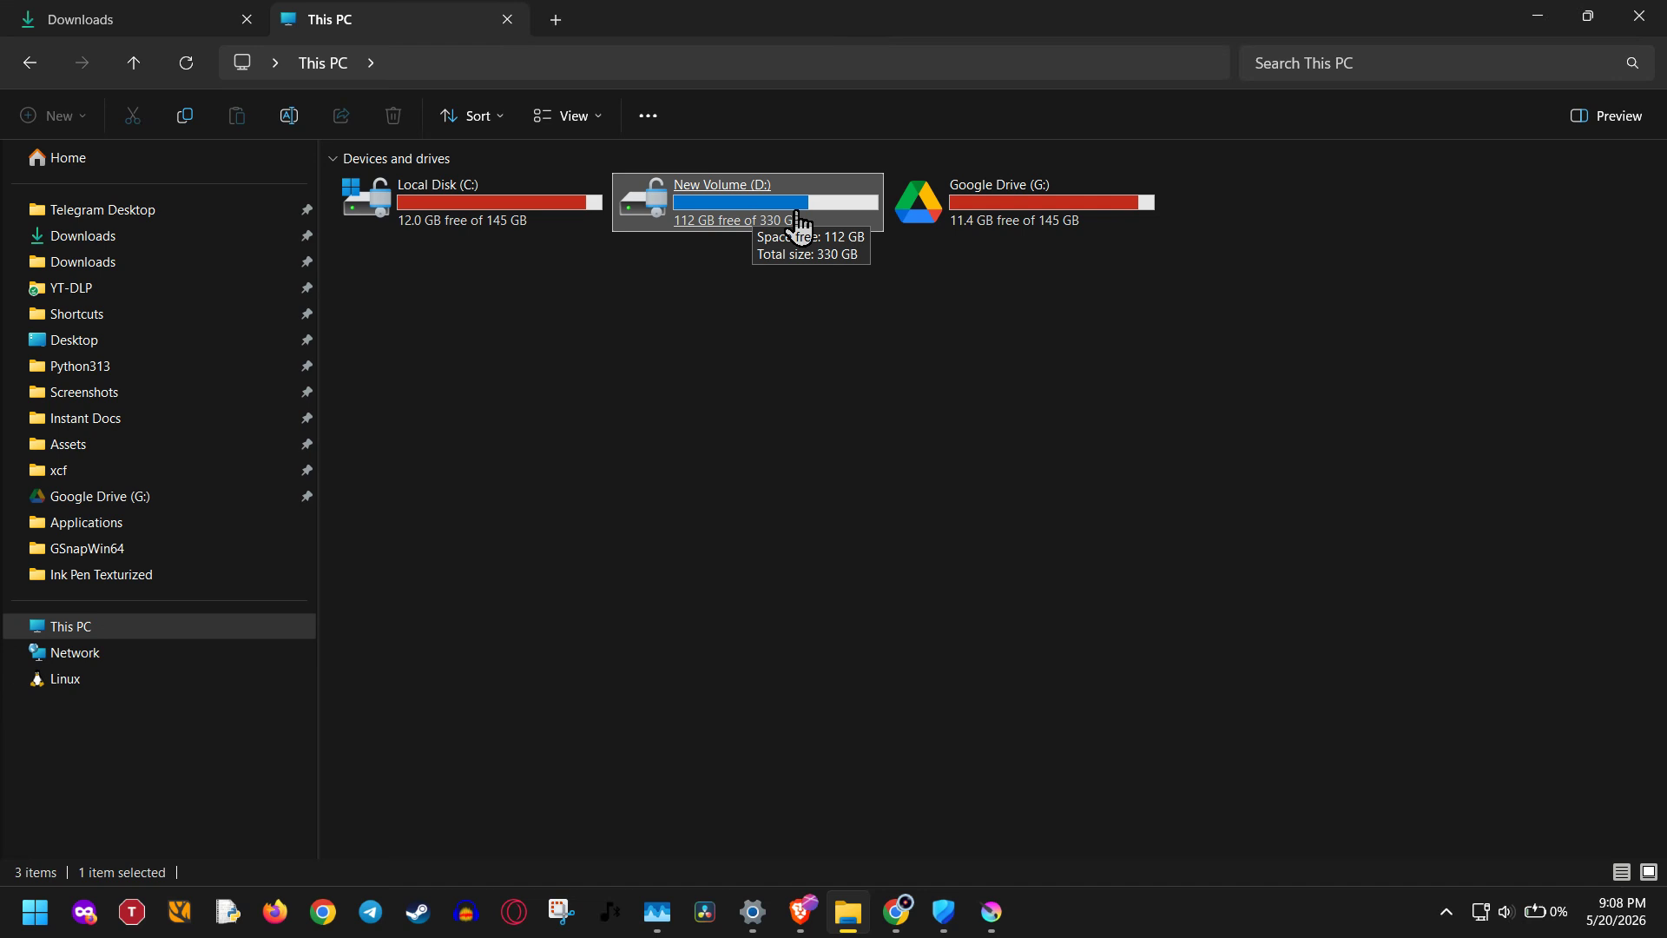
left_click(885, 672)
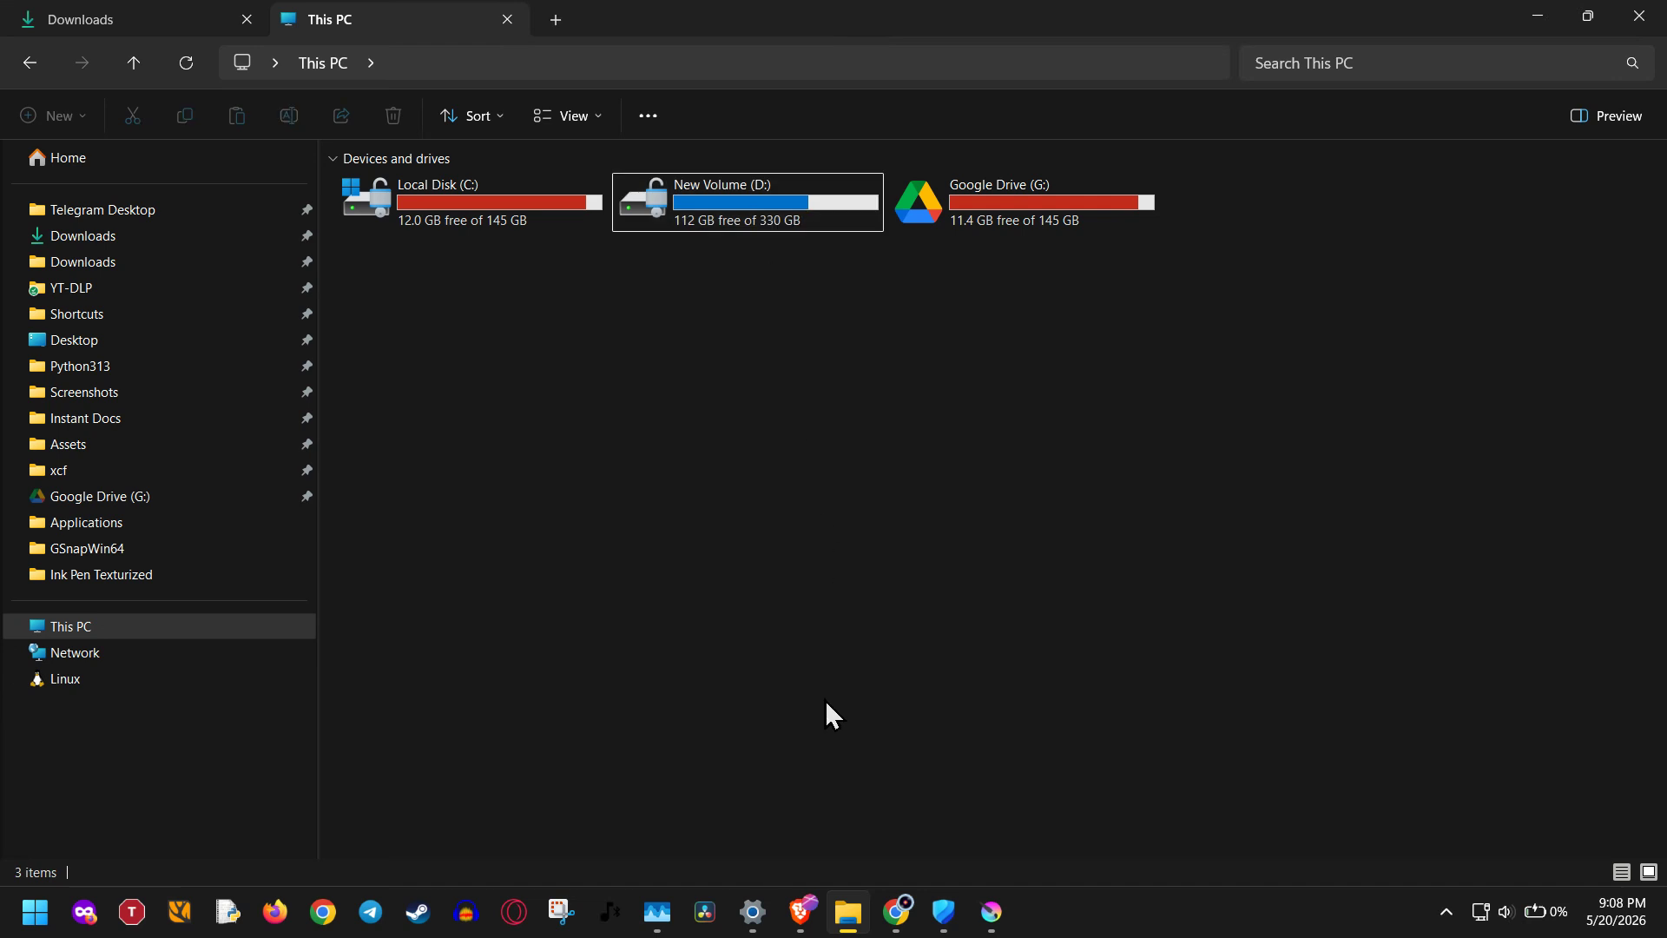
Examine the launch options for the pinned Krita (x64) app, including running as administrator, and dismiss them.
mouse_move(1000, 932)
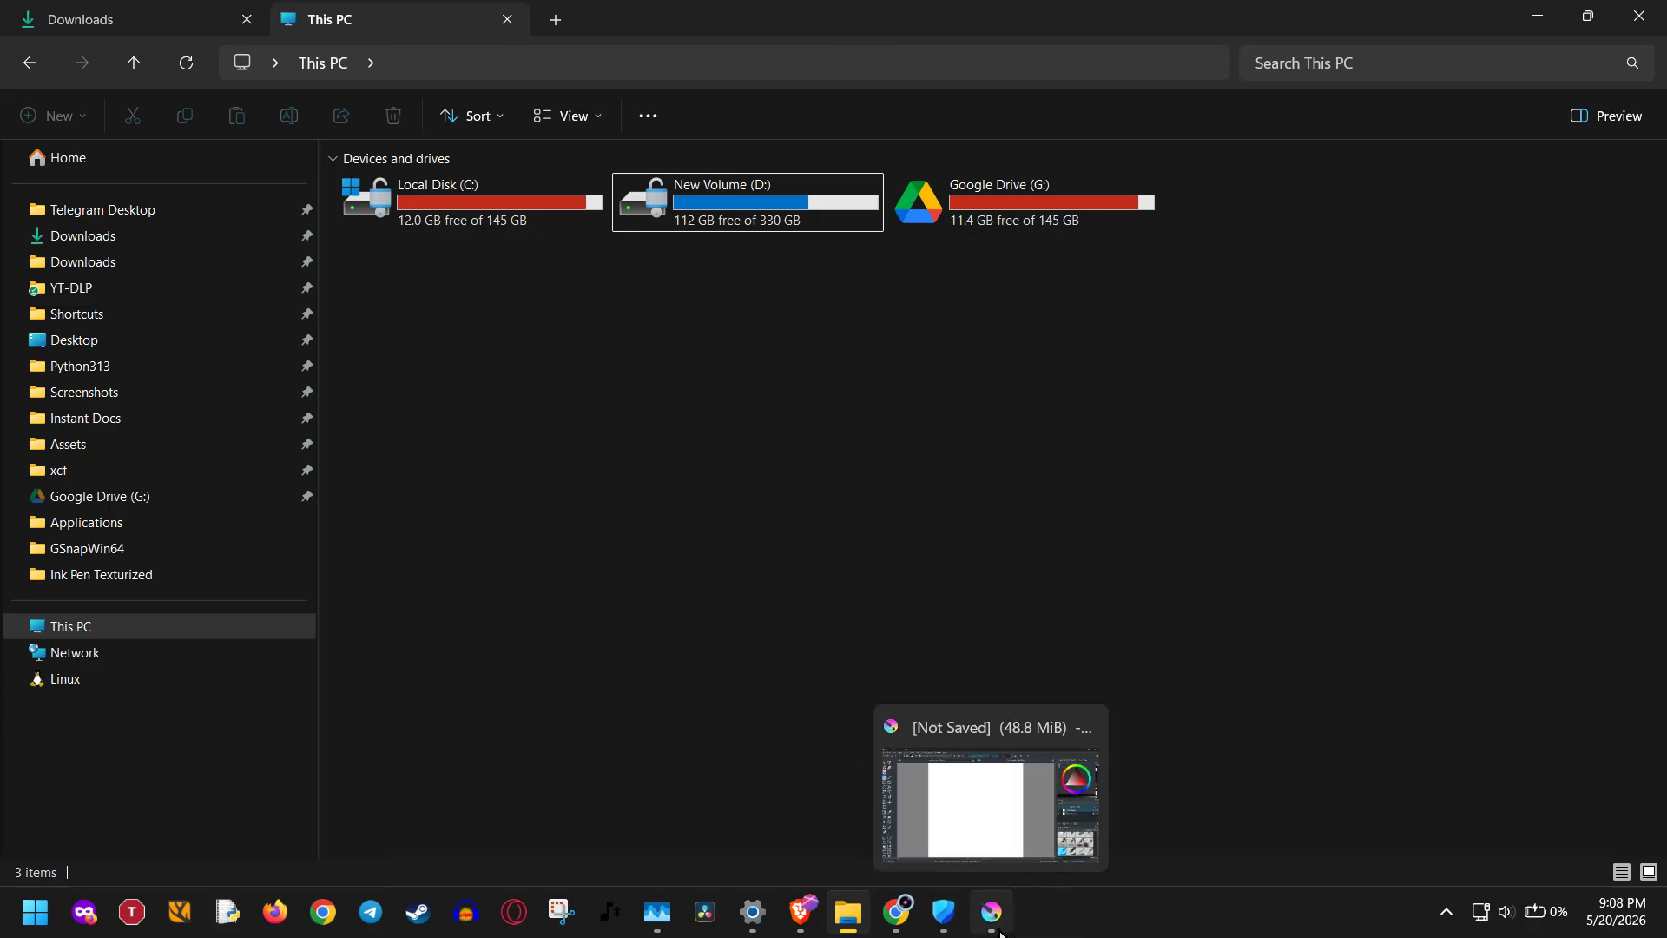
left_click(24, 915)
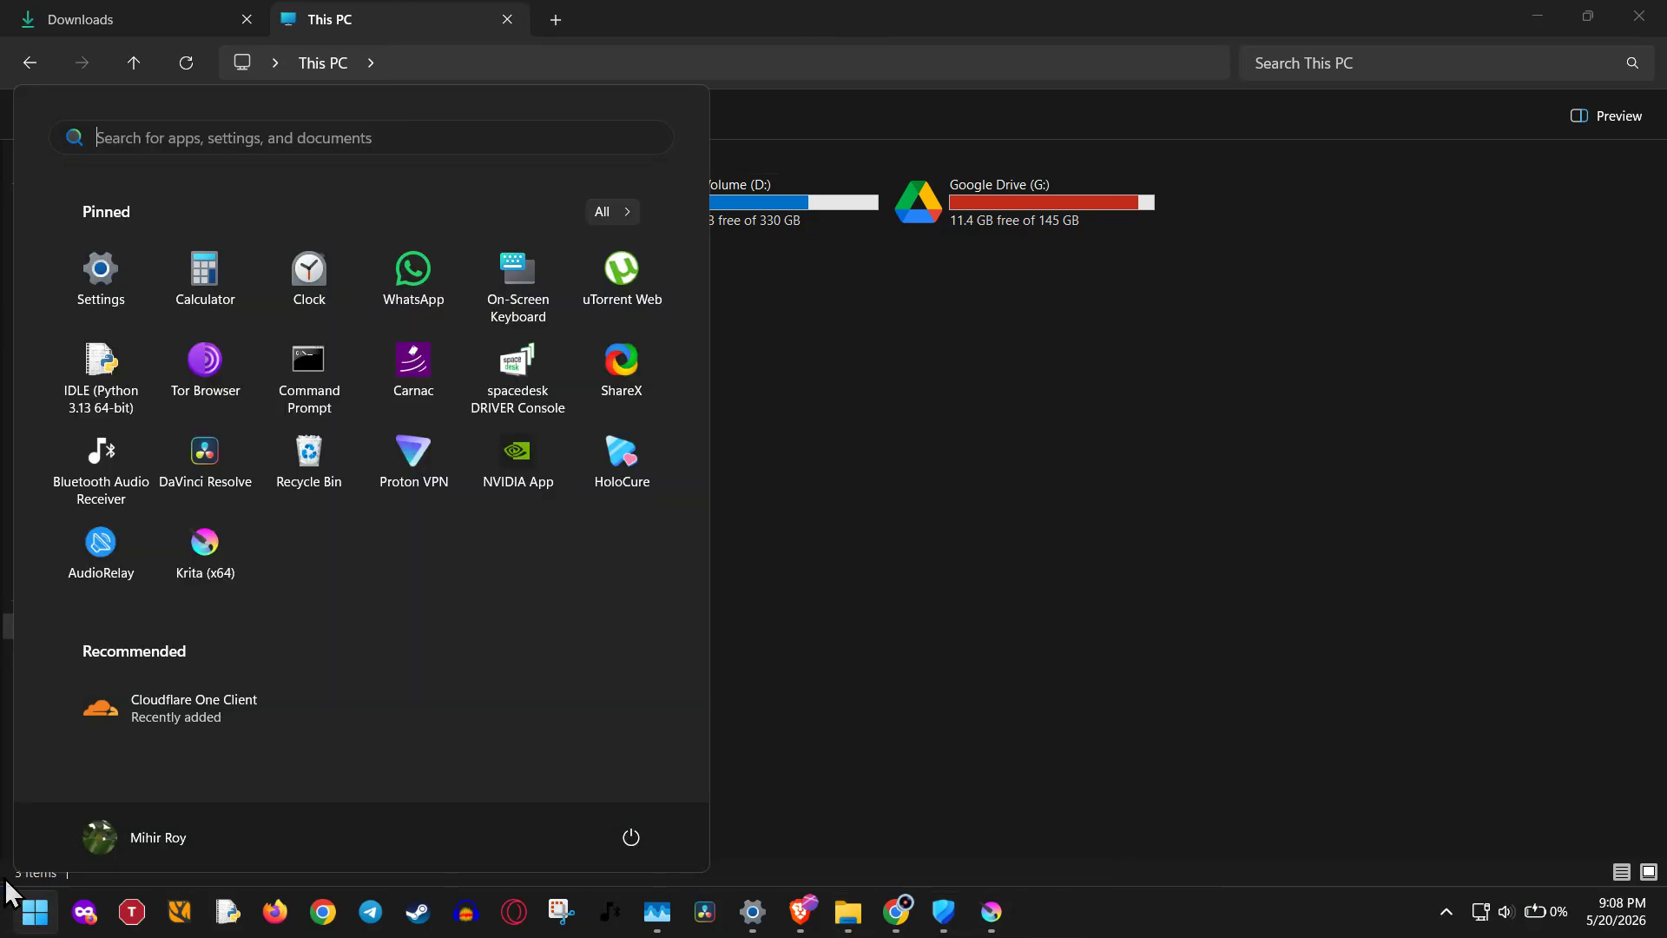
right_click(201, 564)
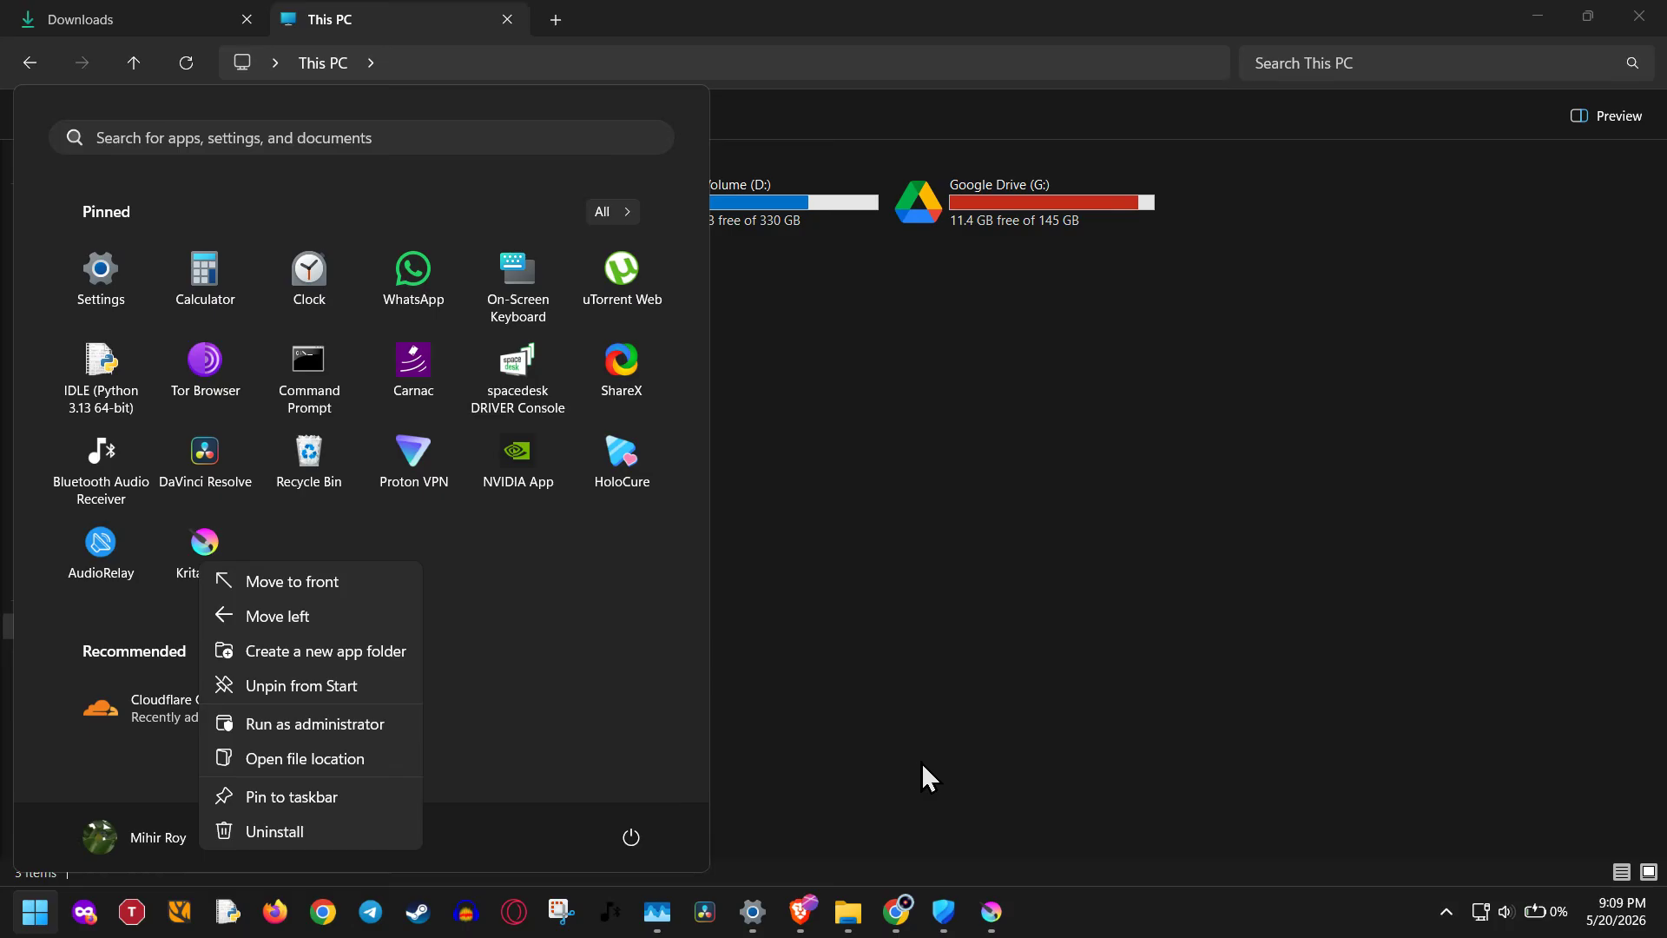
left_click(934, 735)
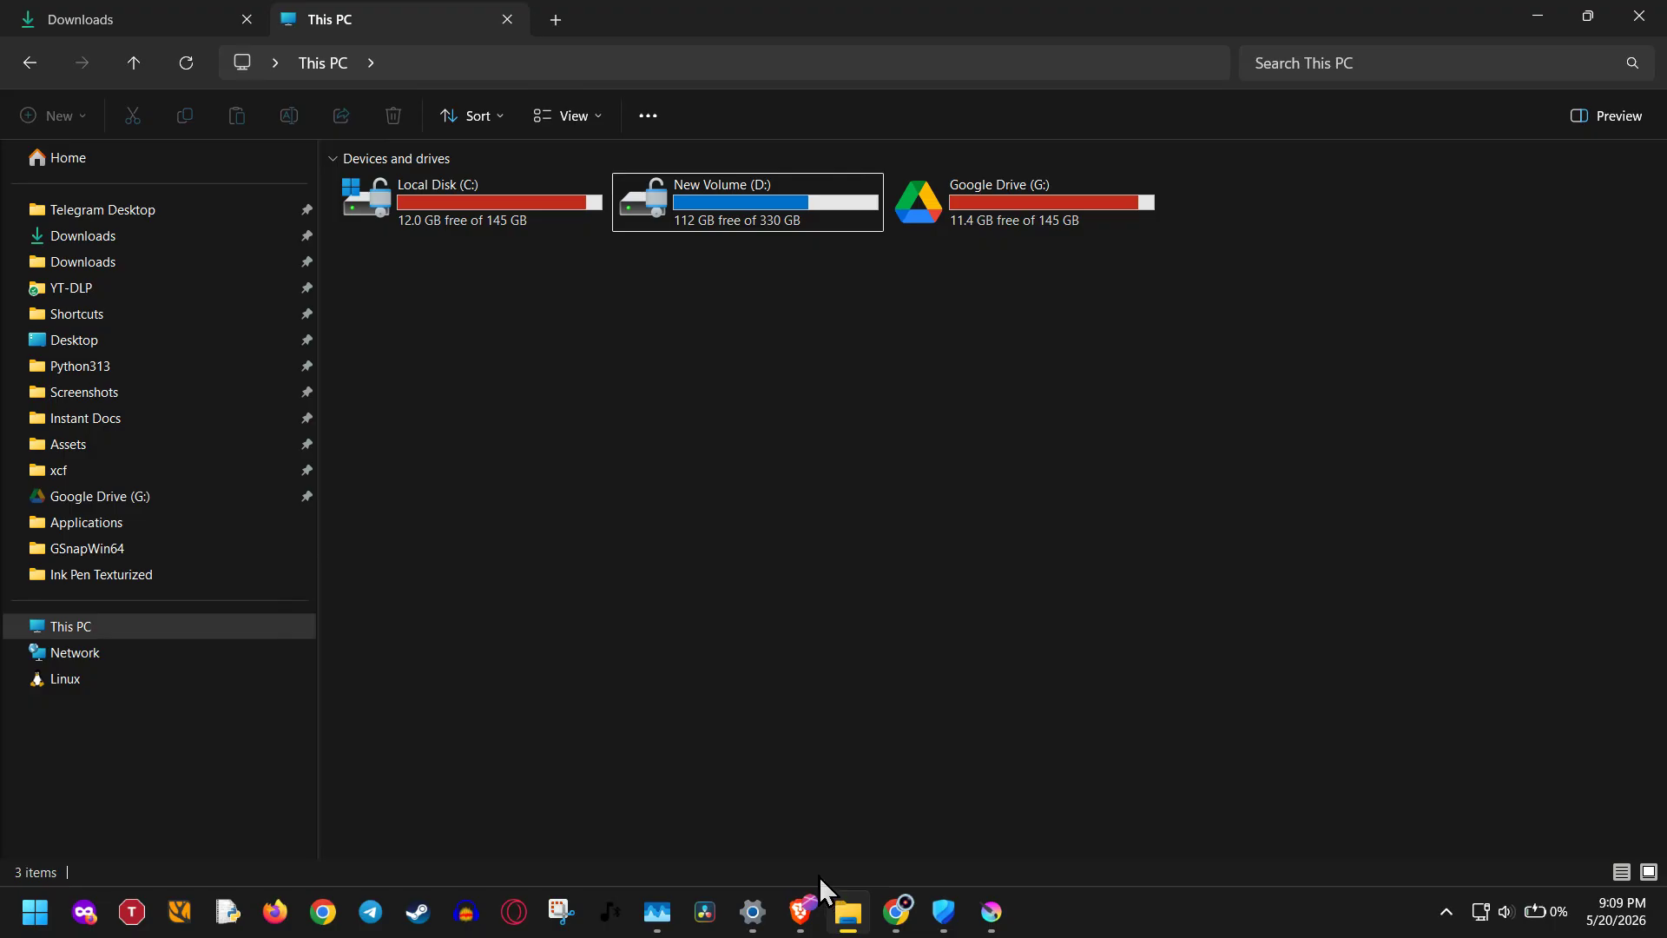
left_click(925, 803)
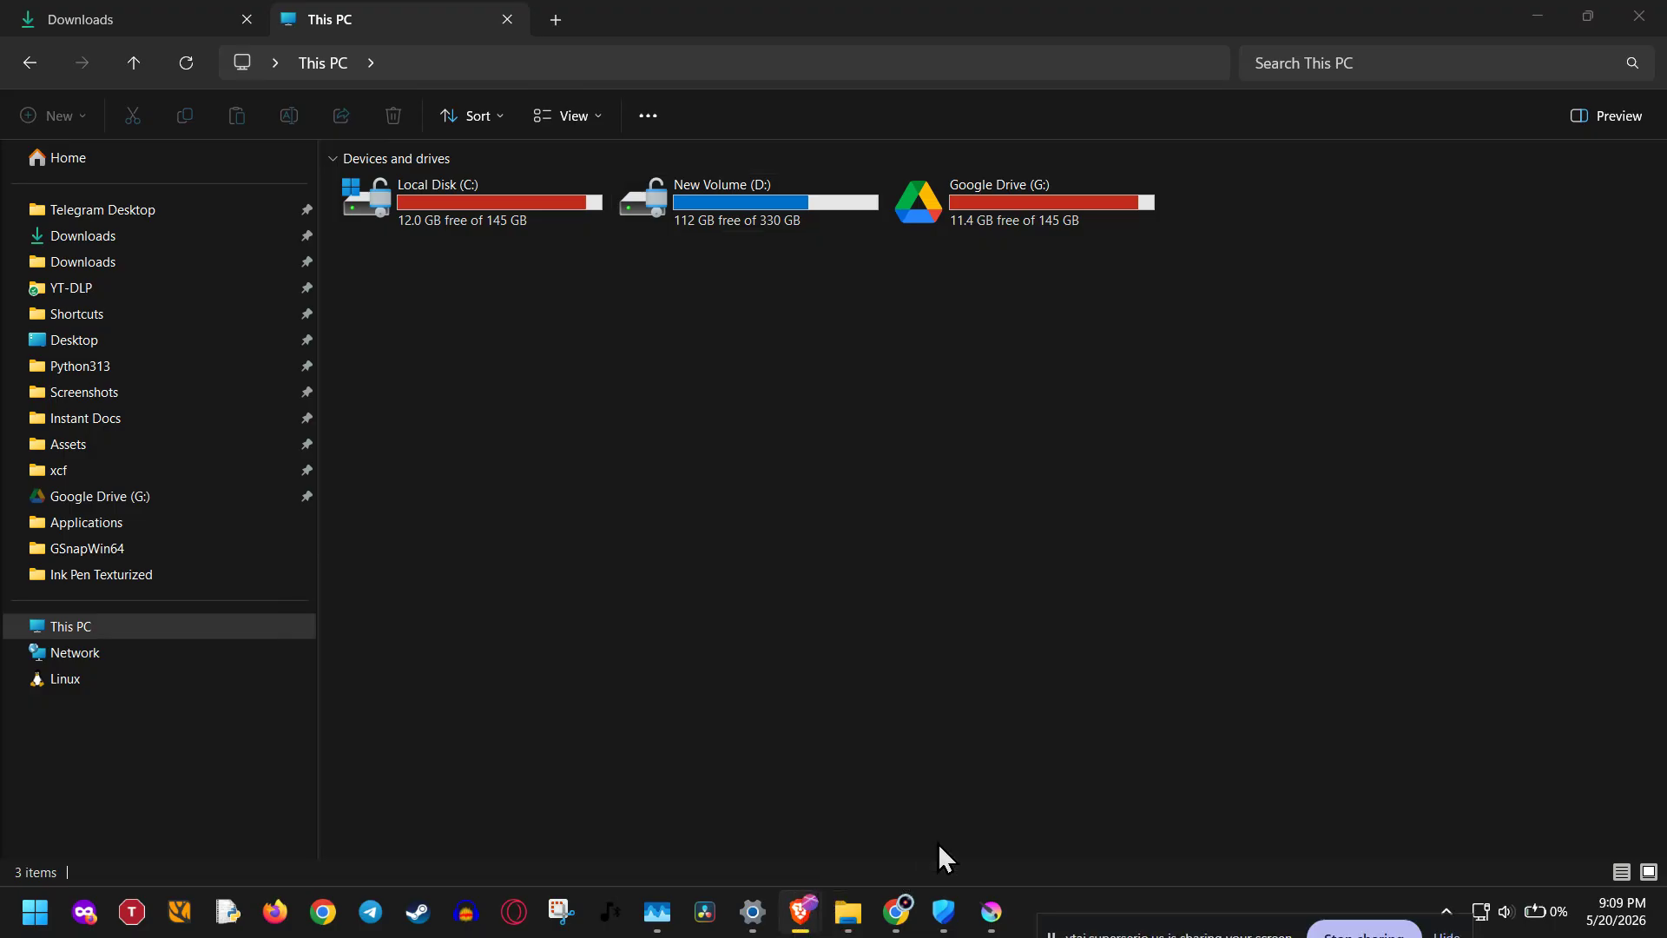